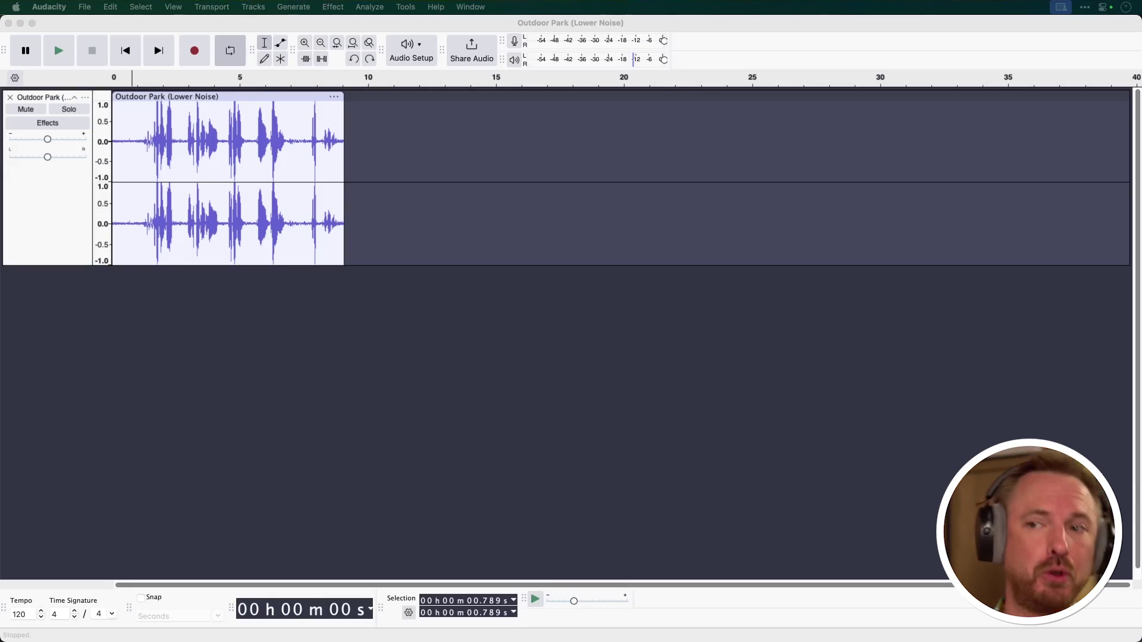
Play the clip, then select and audition the noise-only stretch from 0.209 to 1.045 s
left_click(298, 324)
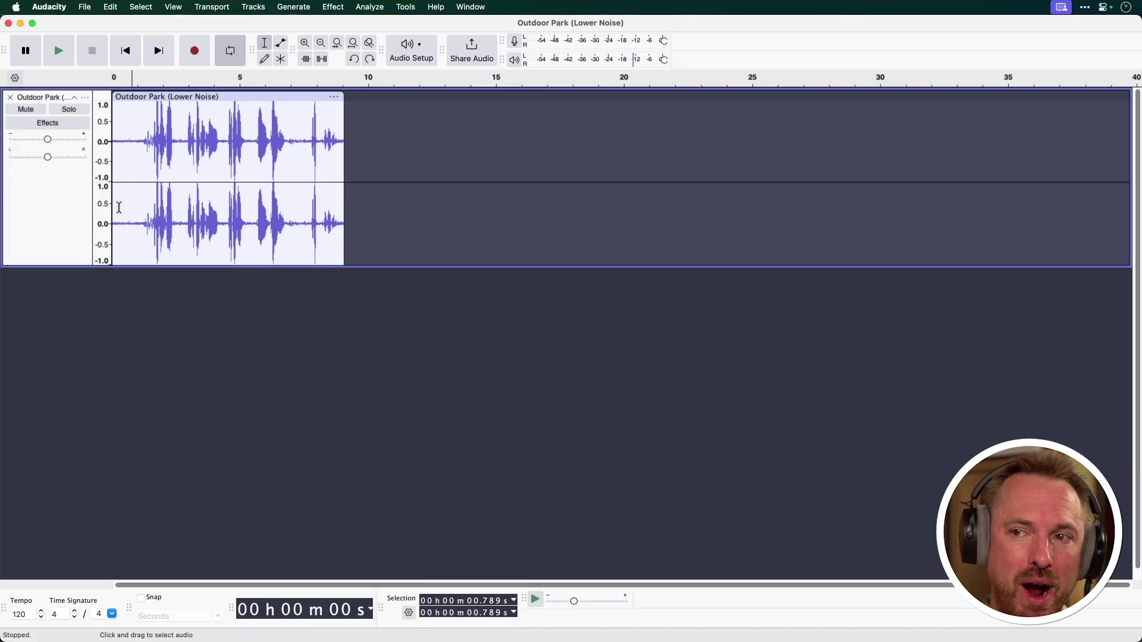
left_click(114, 167)
key("space")
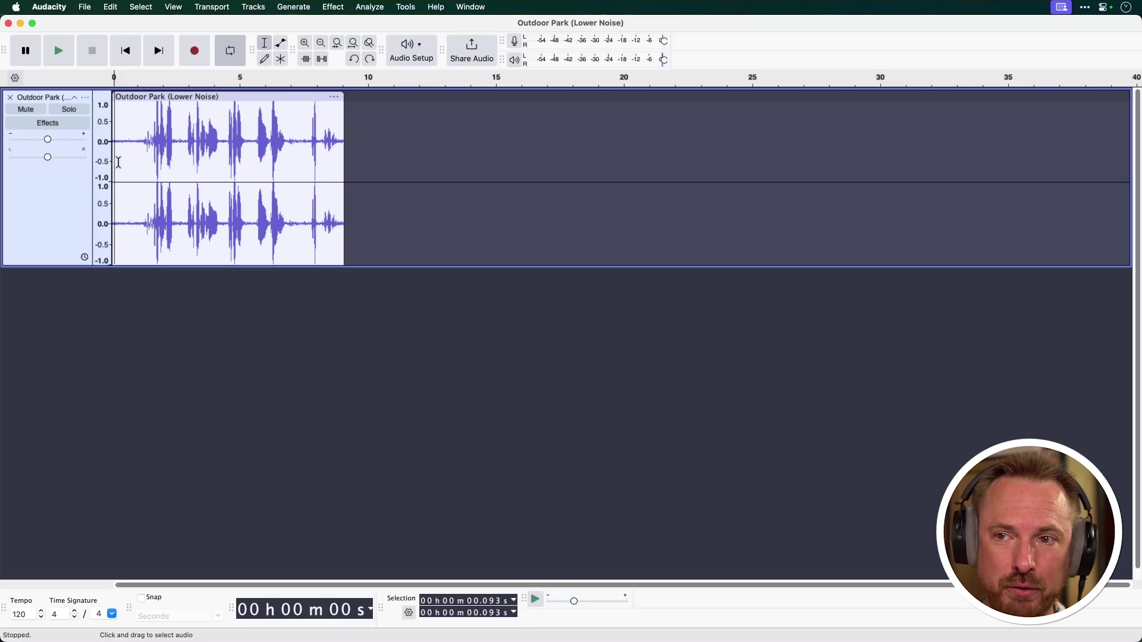
left_click_drag(119, 161, 139, 157)
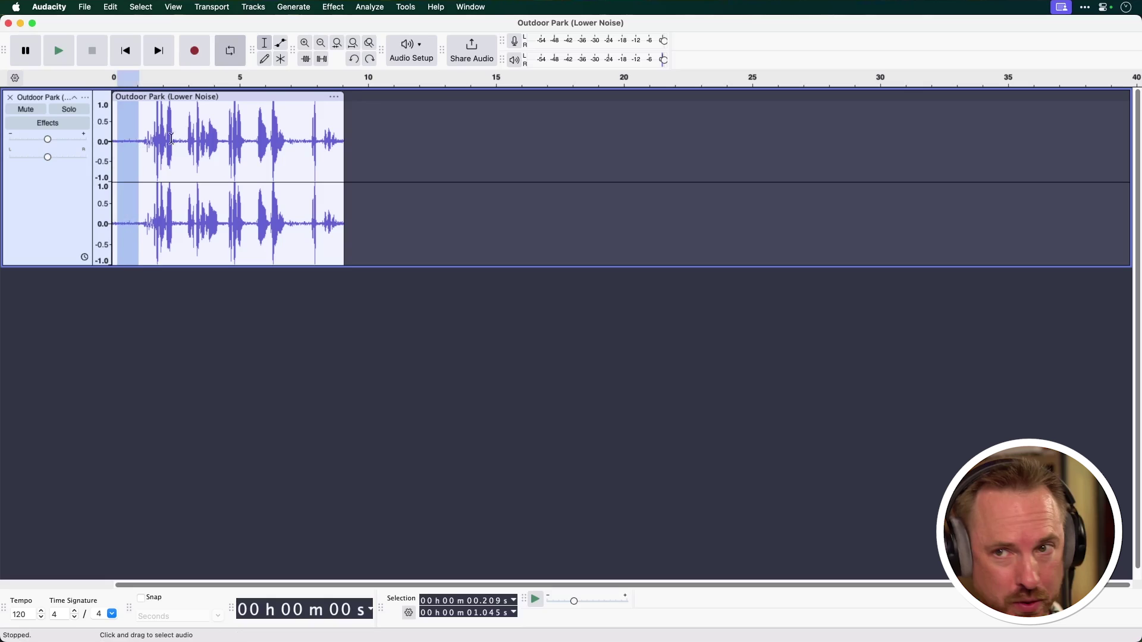
key("space")
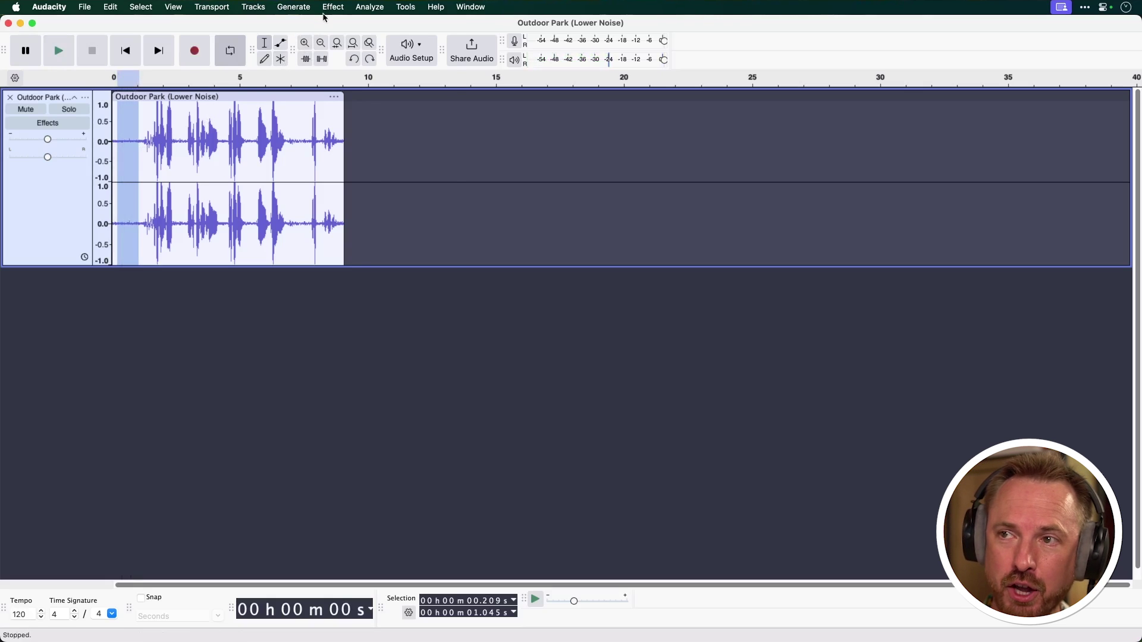
Open Effect > Noise Removal and Repair > Noise Reduction
left_click(330, 7)
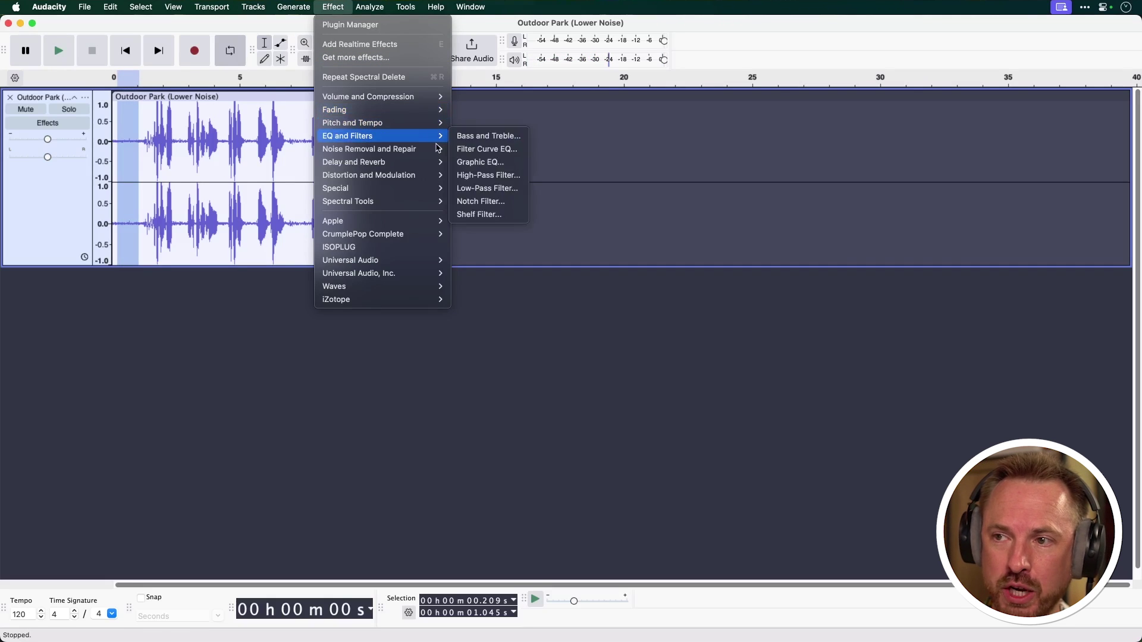
mouse_move(439, 152)
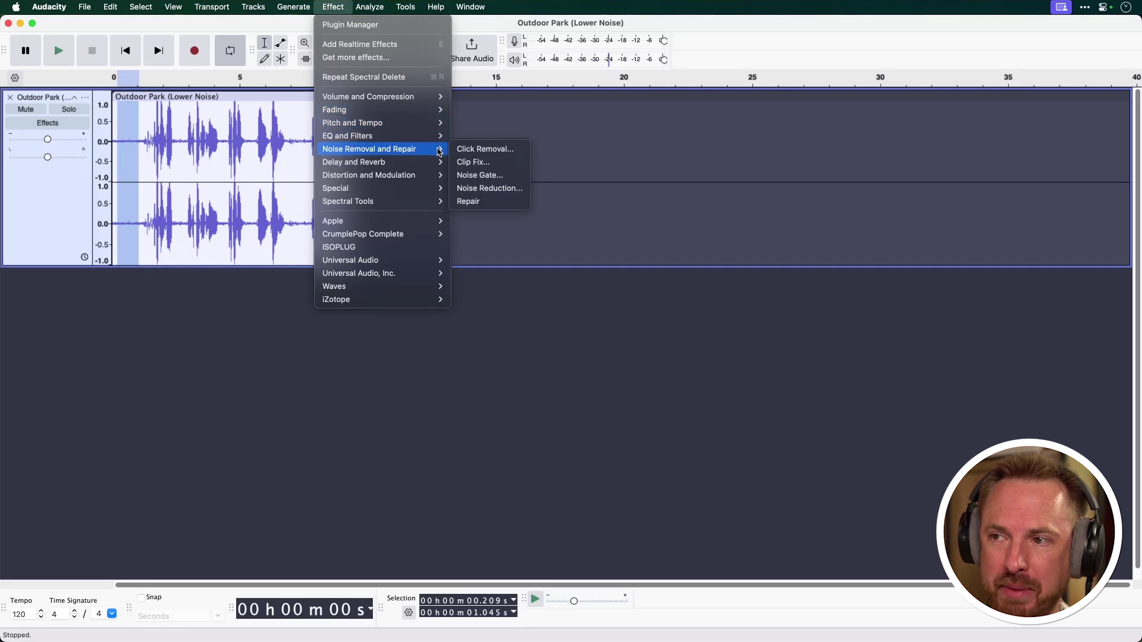
left_click(489, 188)
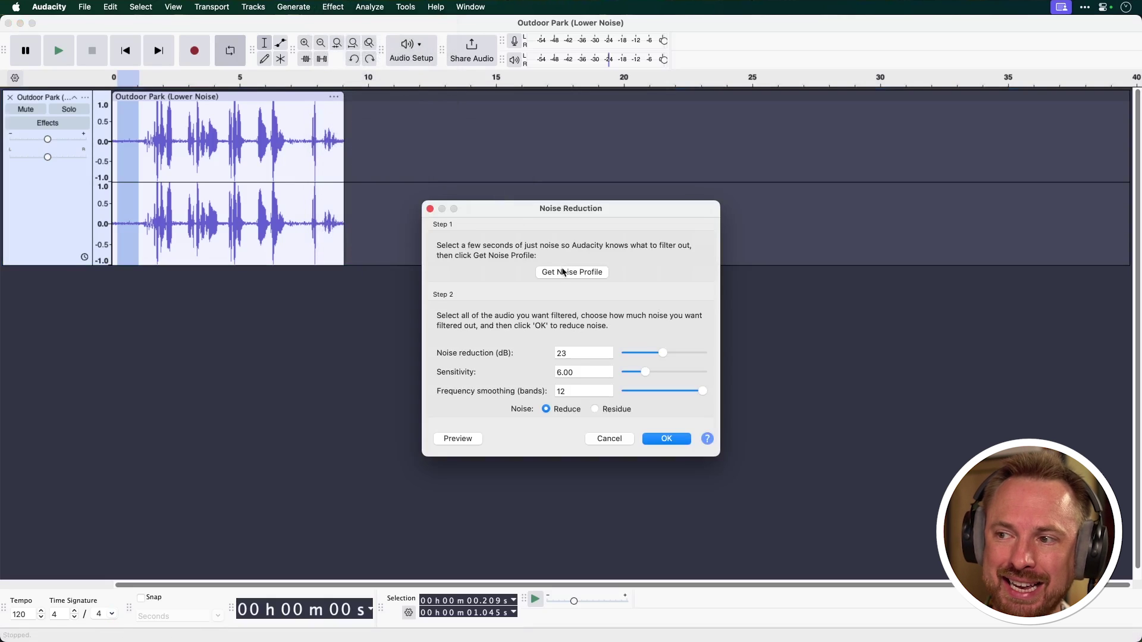
Capture the noise profile, select the whole clip, and reopen Noise Reduction
left_click(563, 273)
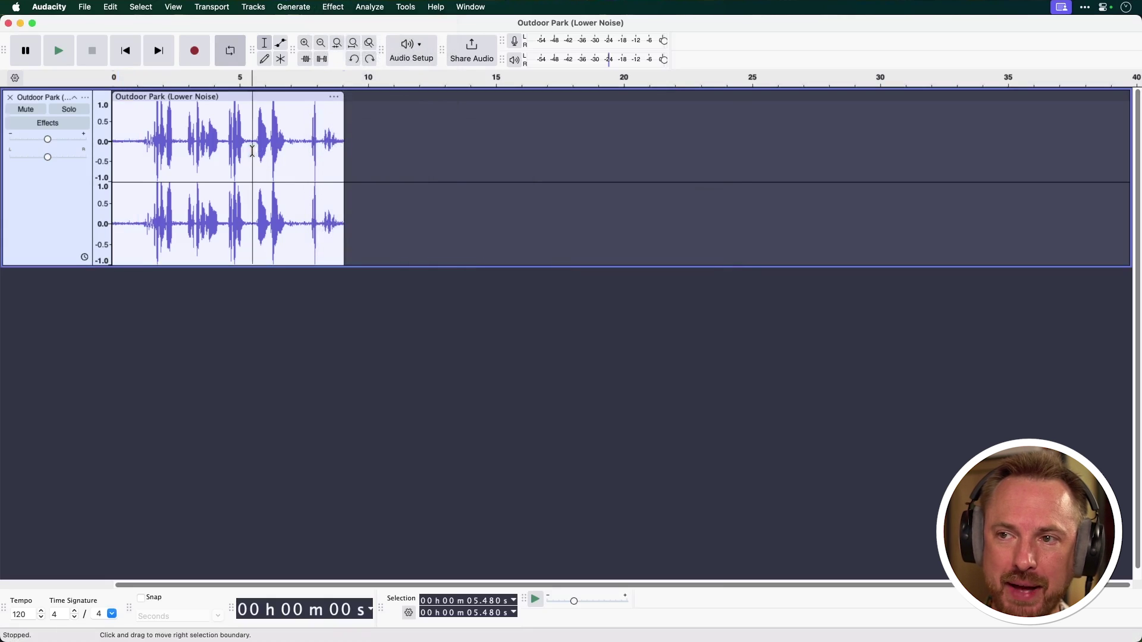
double_click(232, 179)
left_click(327, 8)
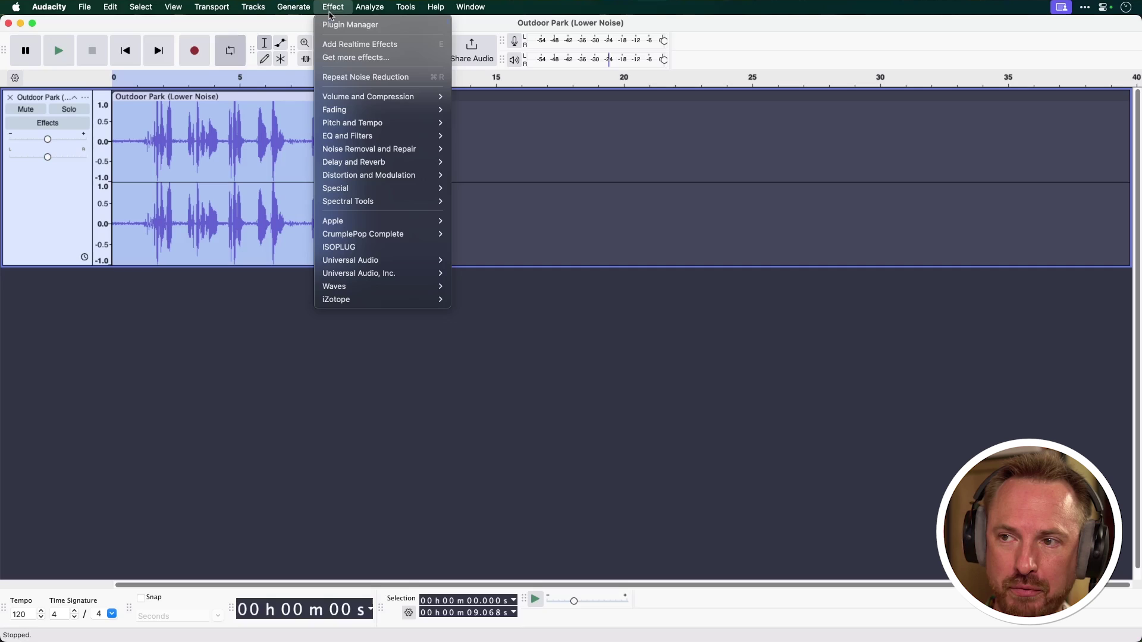
mouse_move(416, 150)
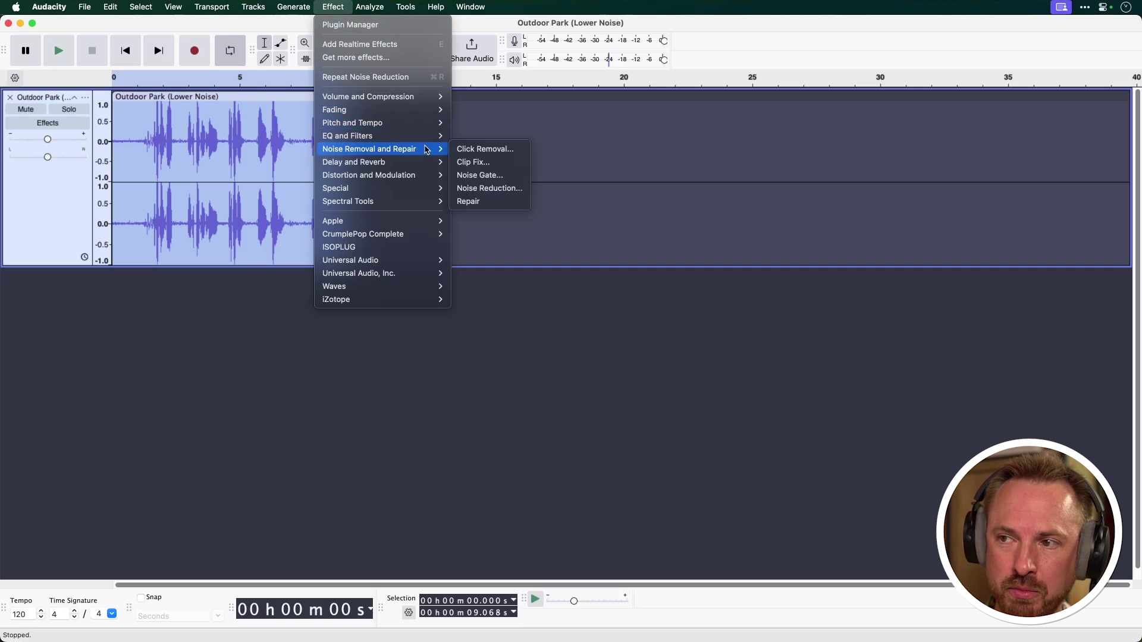
left_click(492, 188)
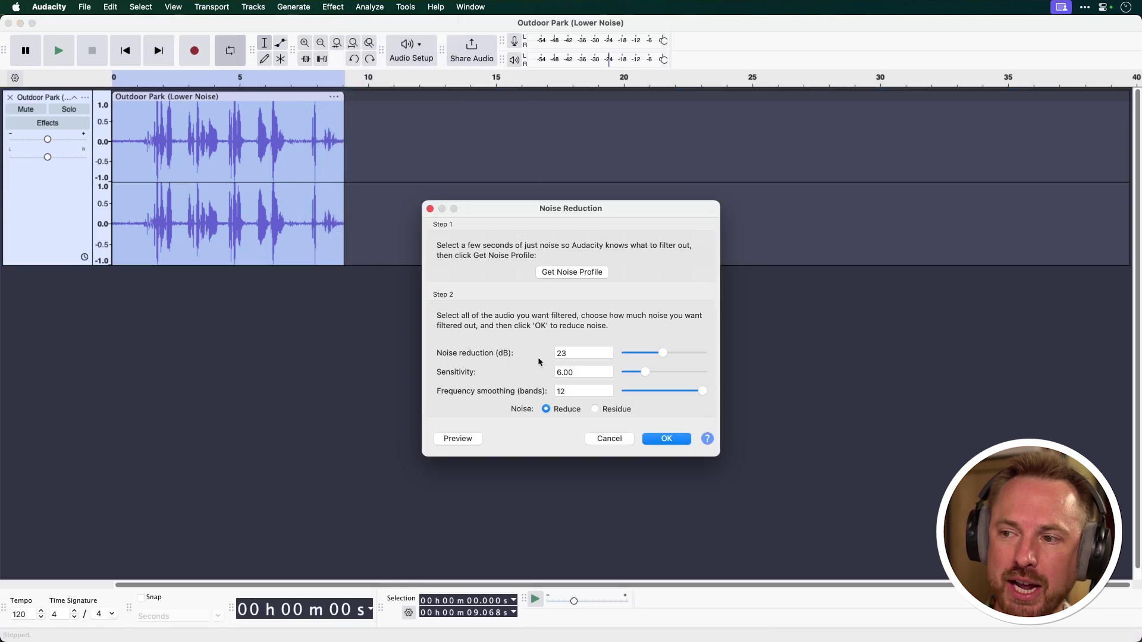
Apply noise reduction at 15 dB, 6 smoothing bands and sensitivity 24
mouse_move(657, 351)
left_mouse_down()
mouse_move(622, 352)
mouse_move(647, 353)
left_mouse_up()
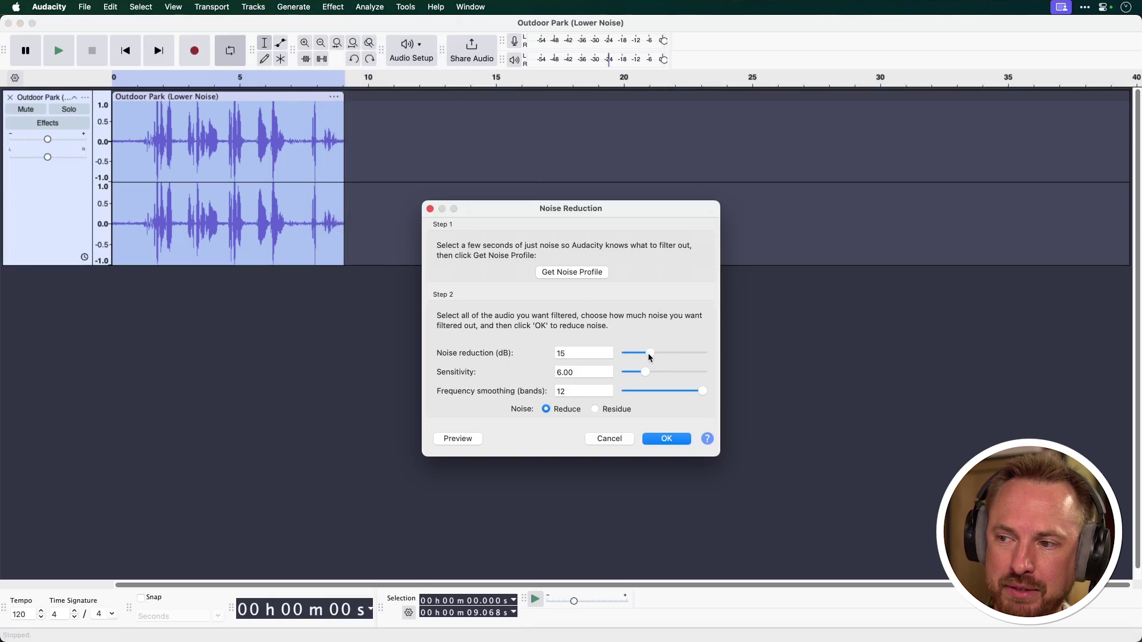
left_click_drag(700, 396, 652, 397)
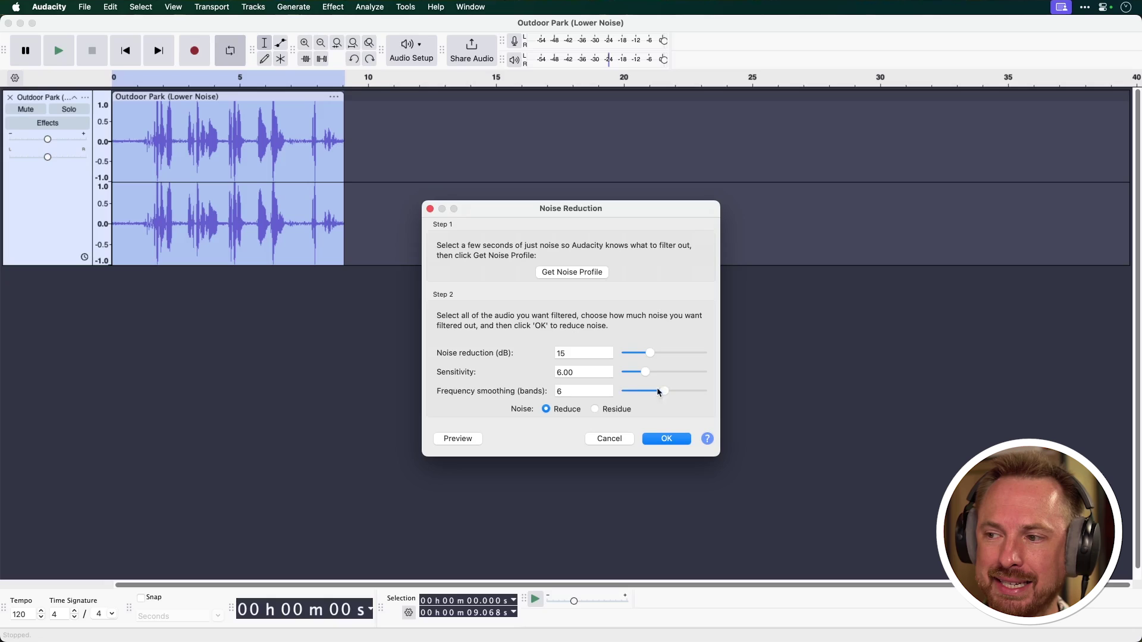
left_click_drag(648, 372, 708, 372)
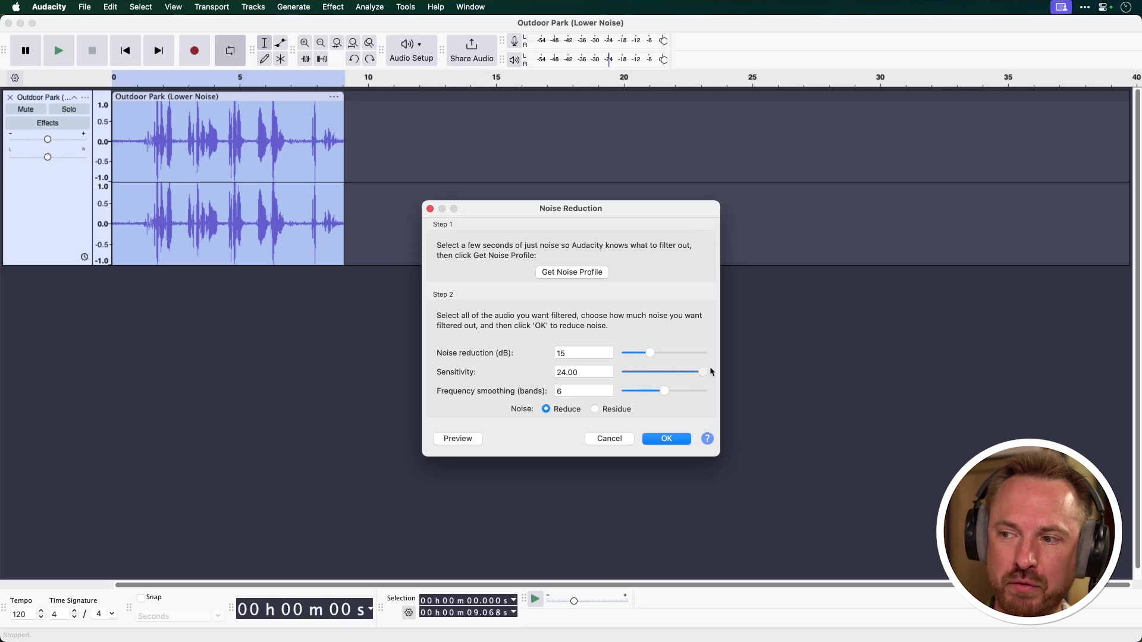
left_click(664, 443)
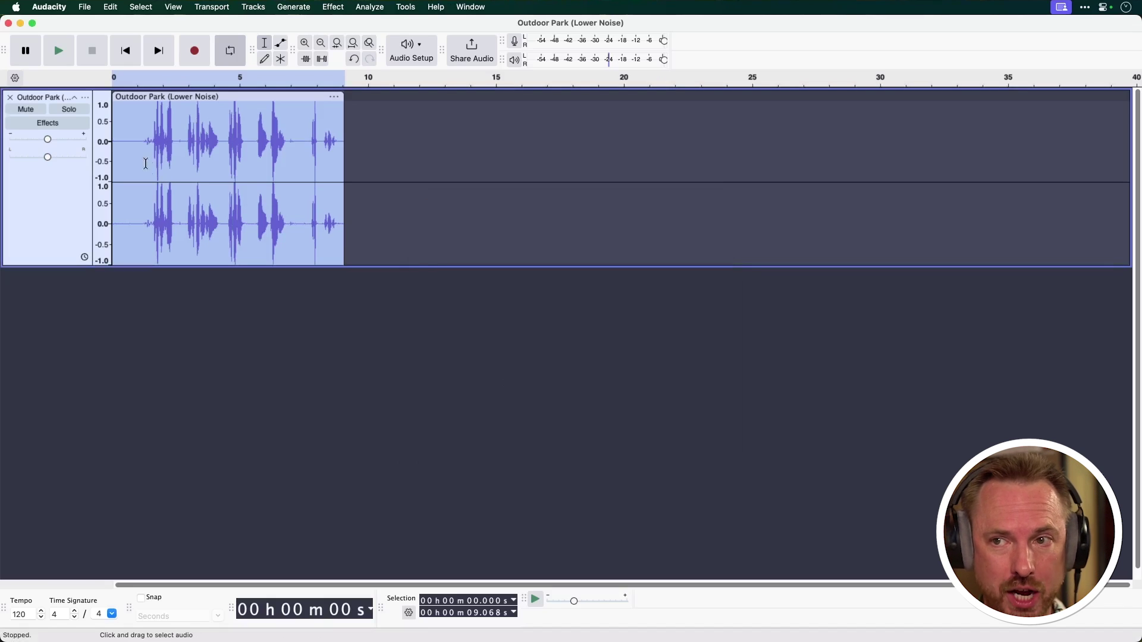
left_click(124, 144)
key("space")
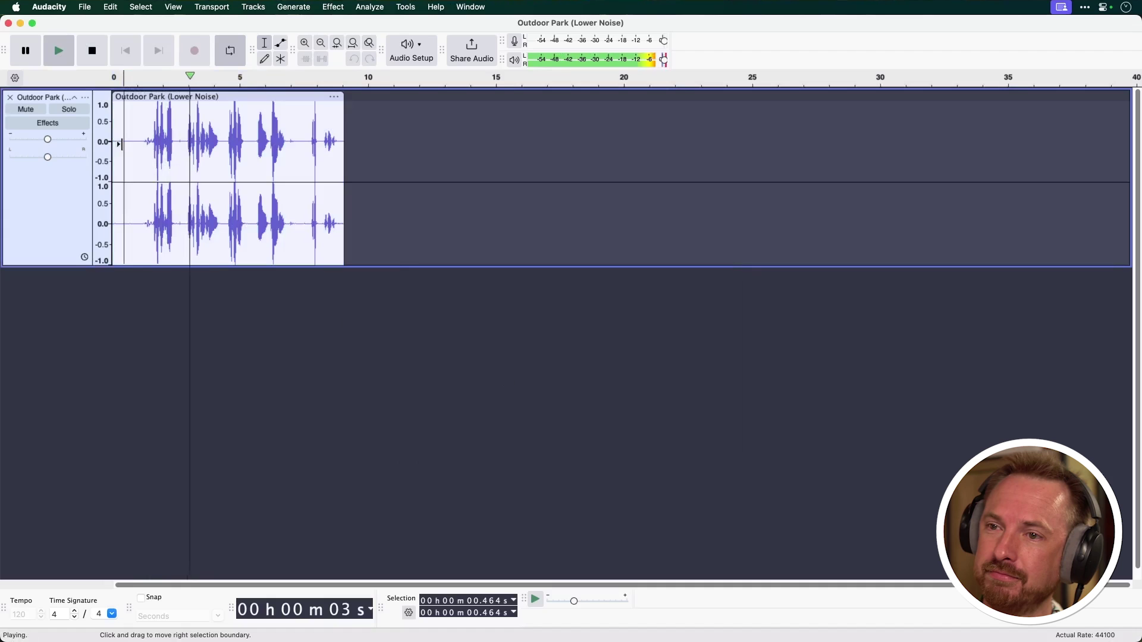
key("space")
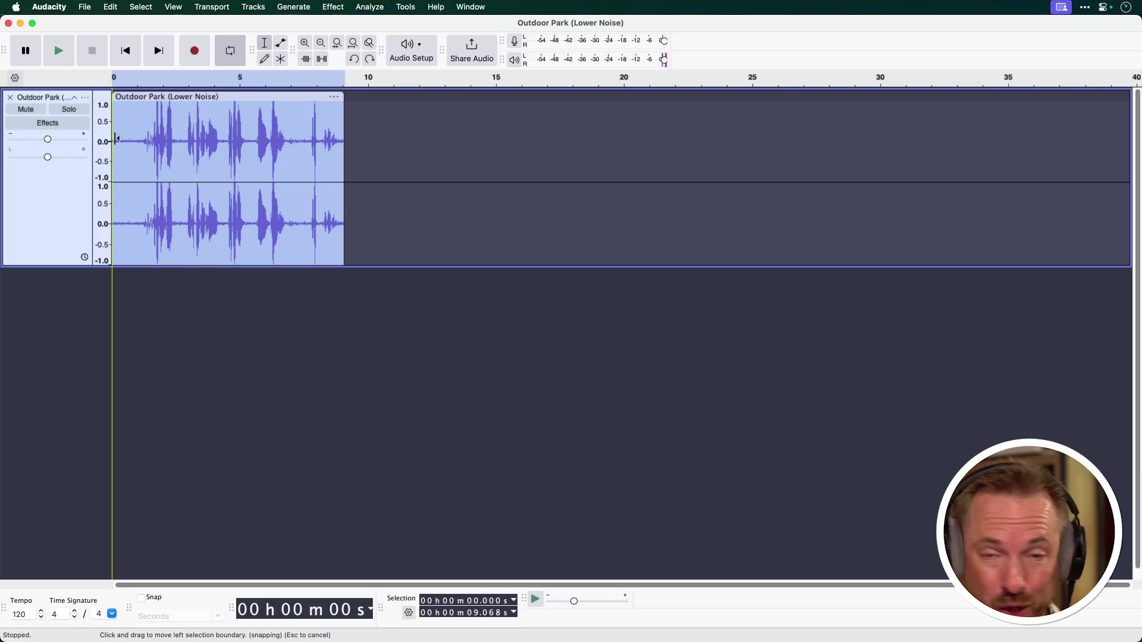
Switch the Outdoor Park track to Spectrogram view and reselect the entire clip
left_click(85, 98)
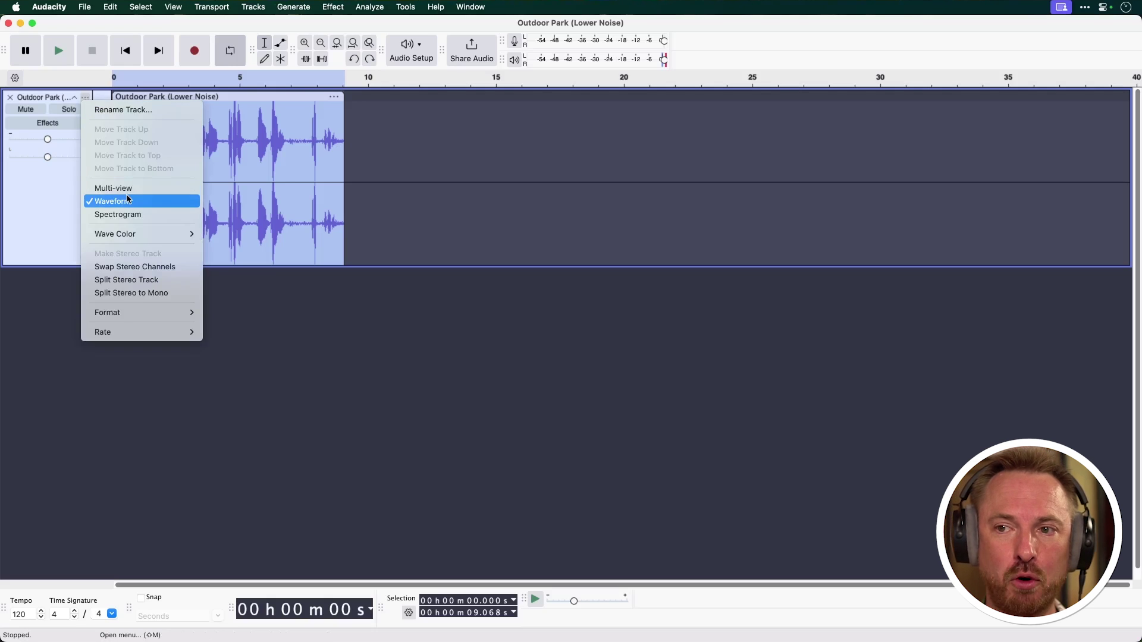
left_click(134, 214)
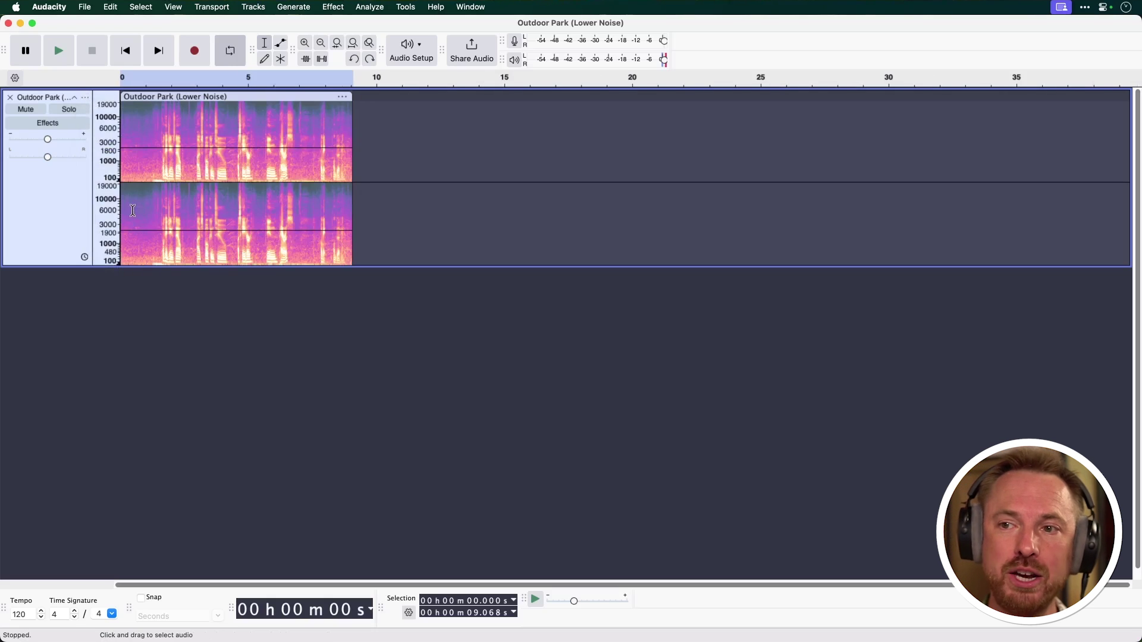
left_click(401, 141)
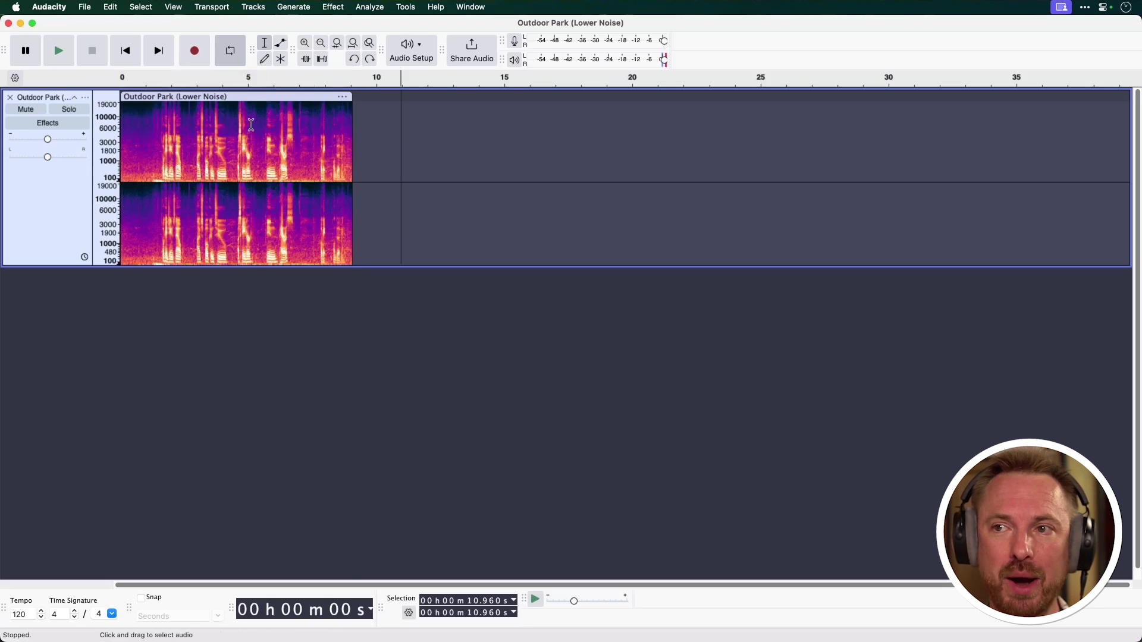
double_click(167, 152)
left_click(328, 7)
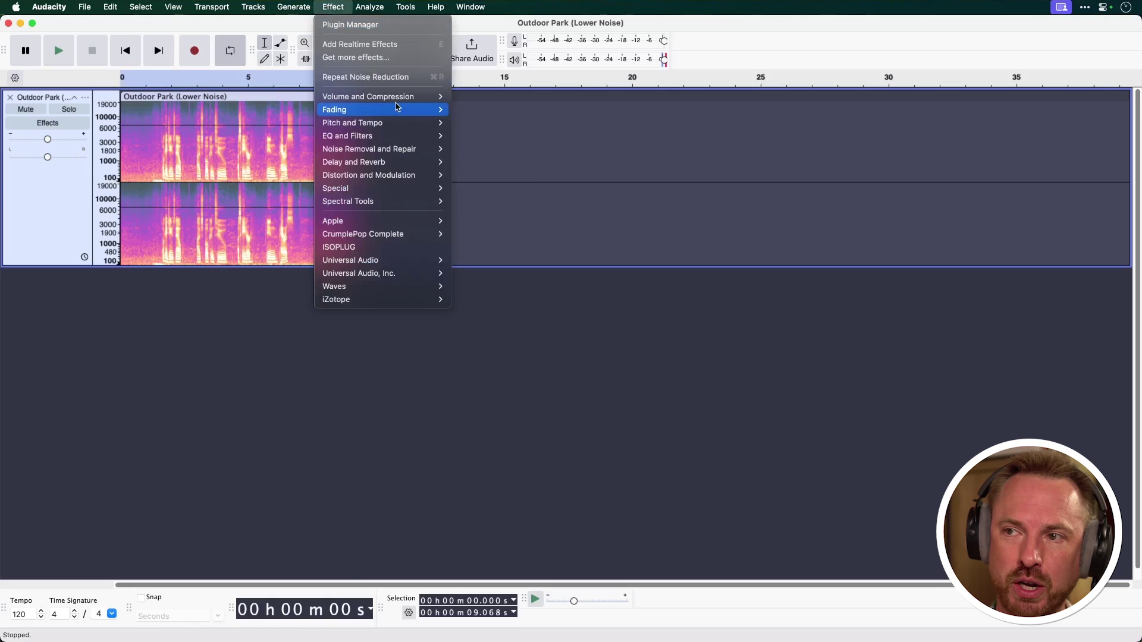
mouse_move(416, 149)
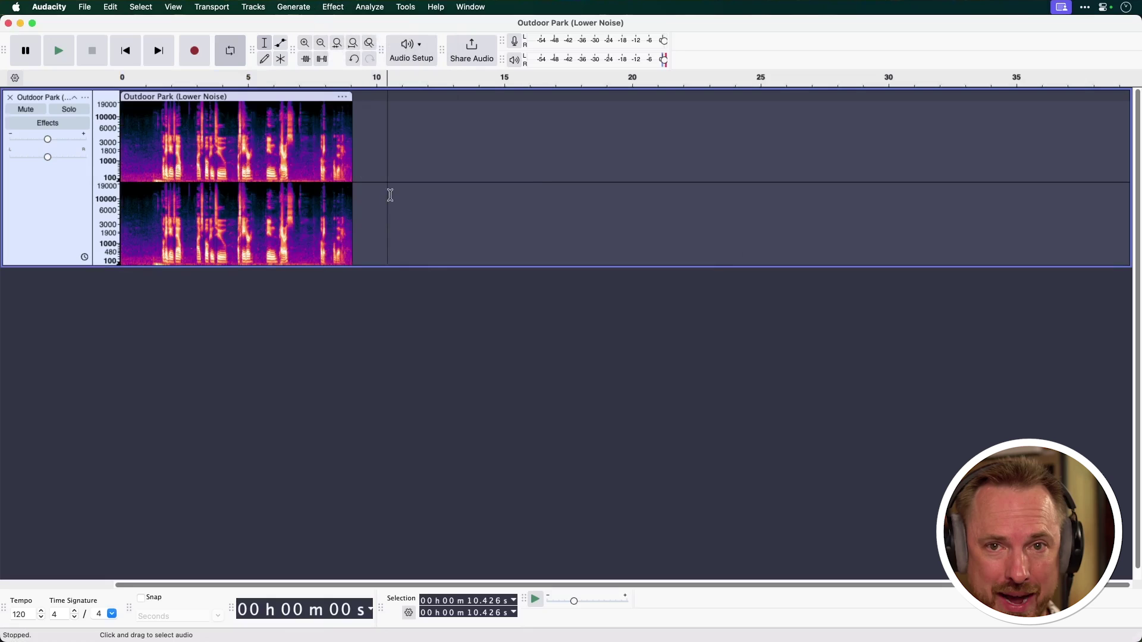
Undo the noise reduction, try out frequency-band selections, and play back the park clip
key("super+z")
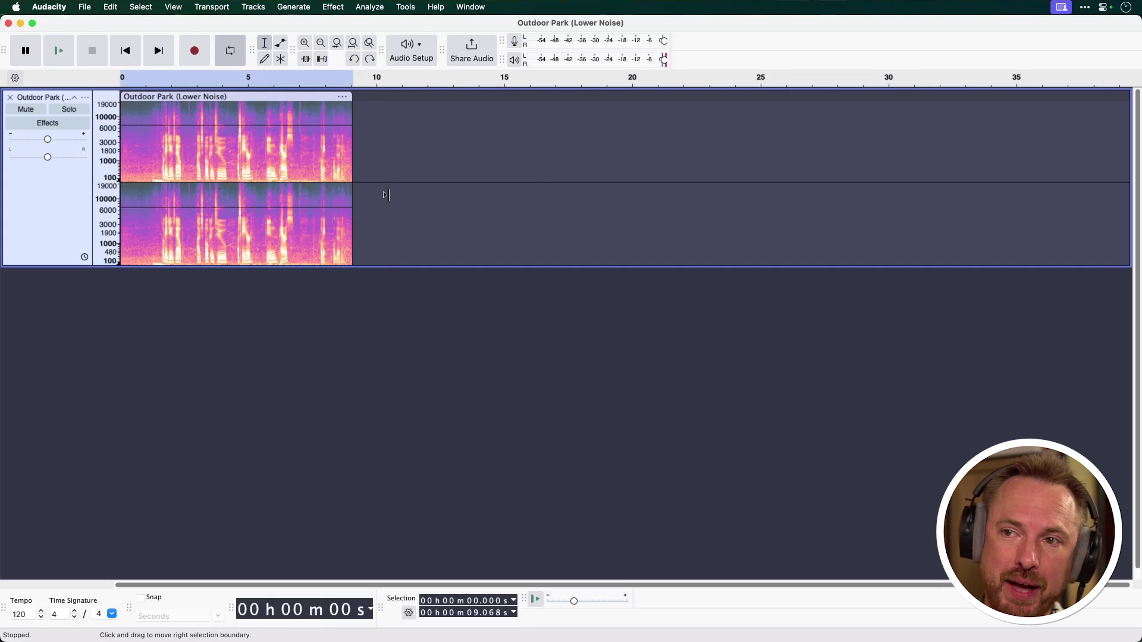
left_click(274, 157)
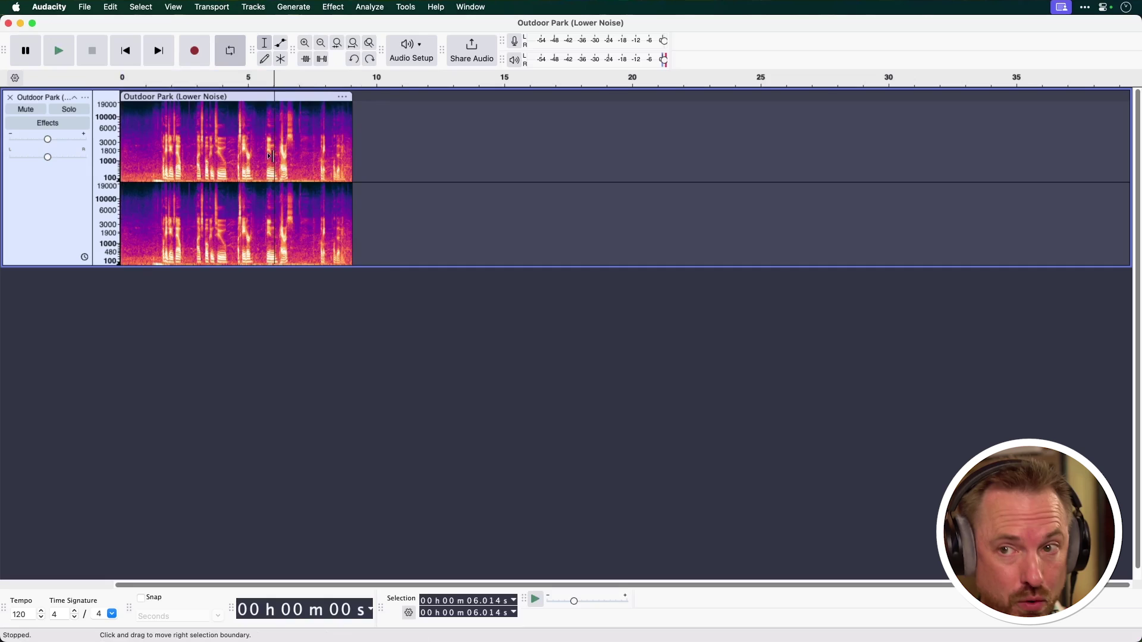
left_click_drag(143, 121, 290, 220)
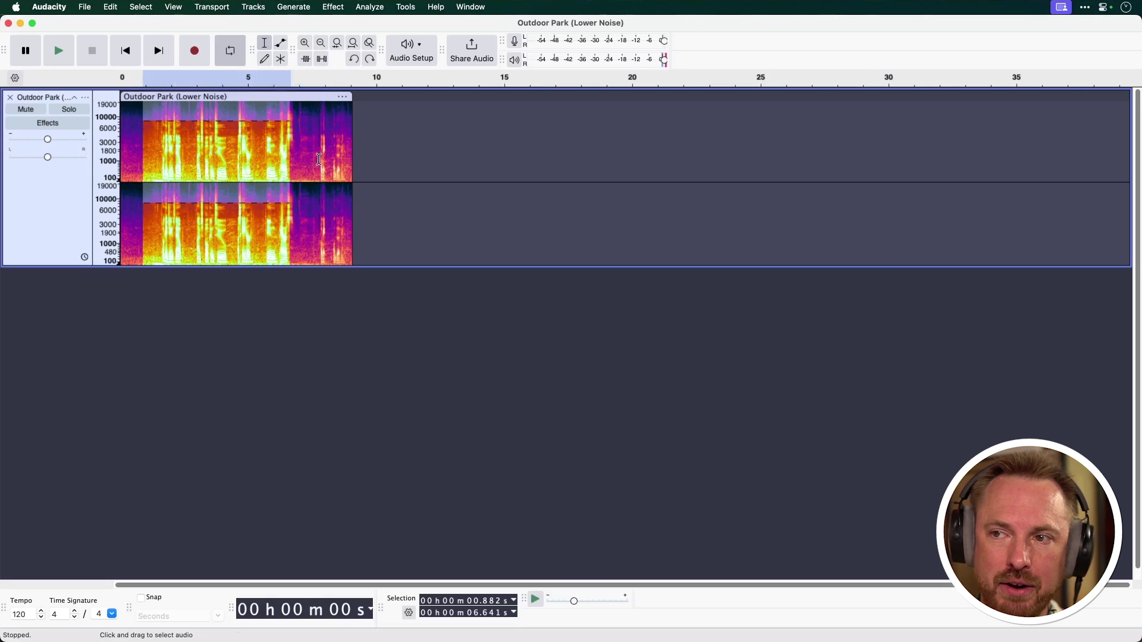
left_click_drag(311, 167, 150, 178)
left_click(146, 164)
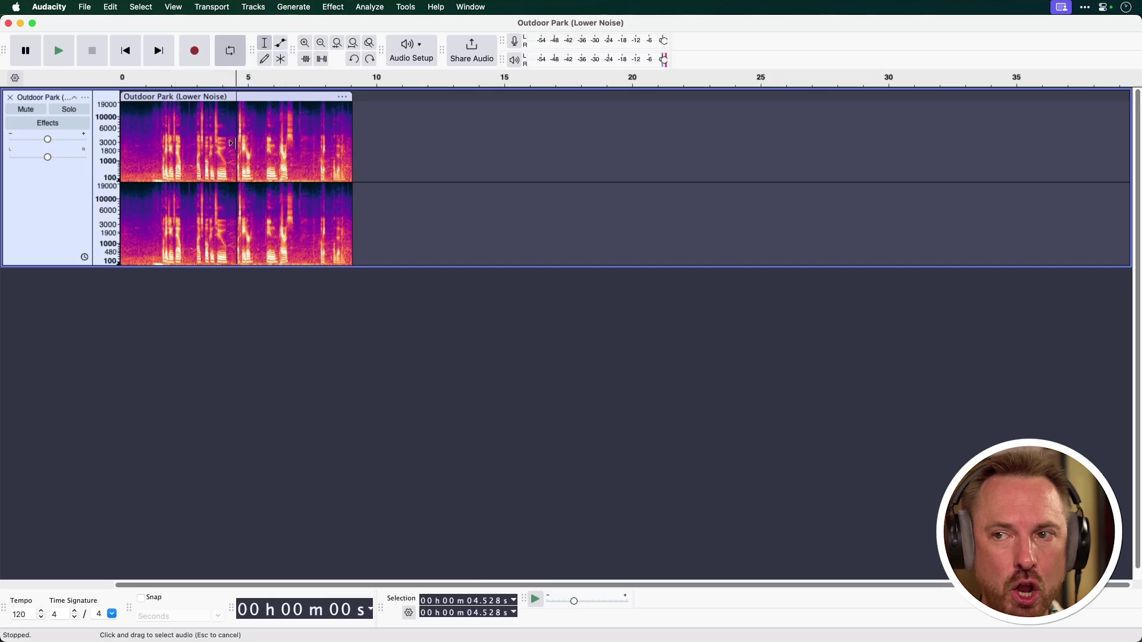
left_click(125, 172)
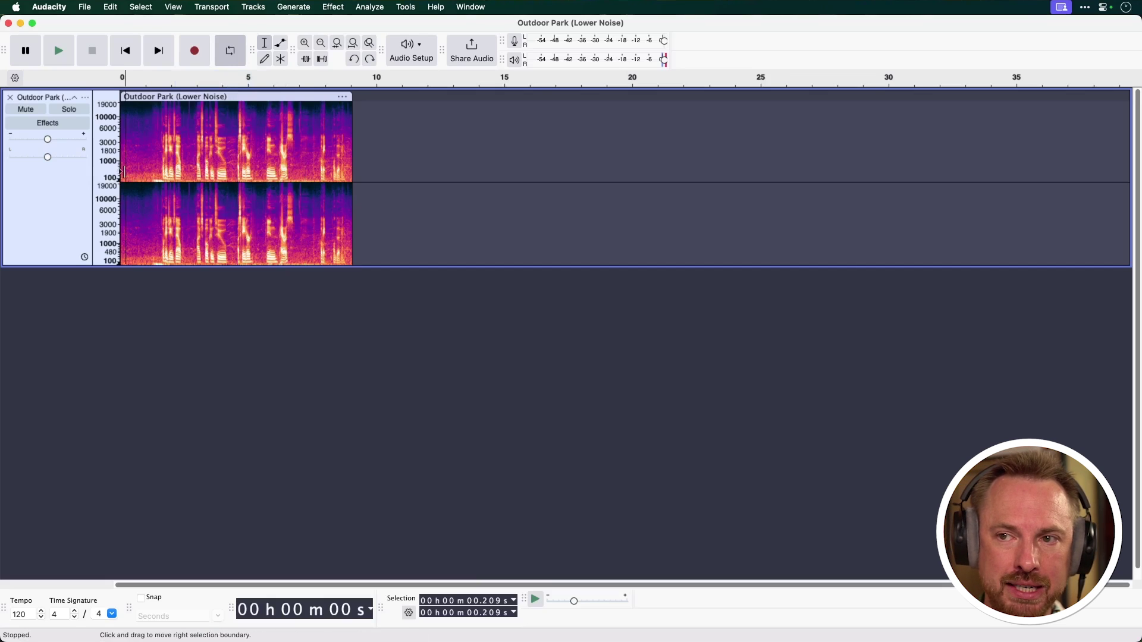
key("space")
key("space")
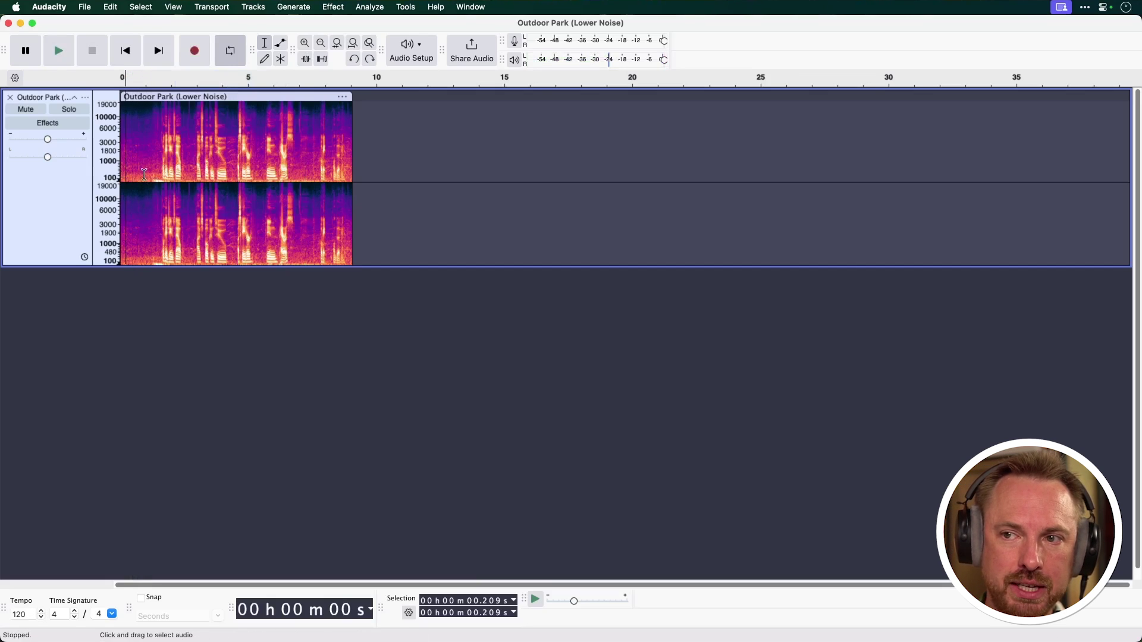
Apply Spectral Delete to the low-frequency band from 0.74 to 1.70 s
left_click_drag(141, 172, 165, 174)
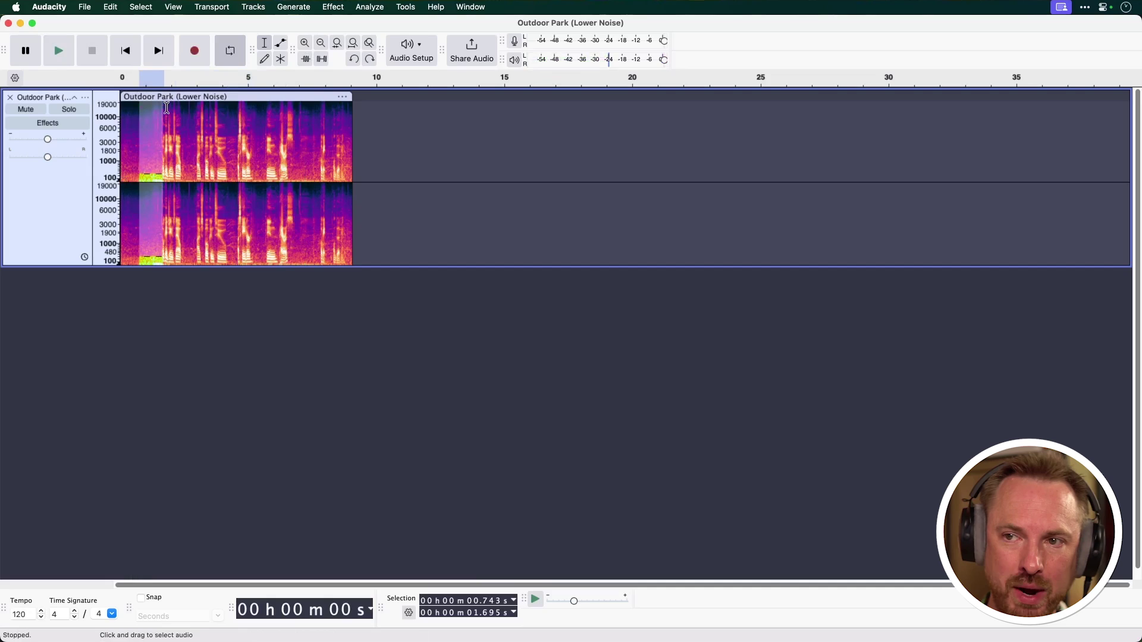
left_click(333, 11)
mouse_move(430, 202)
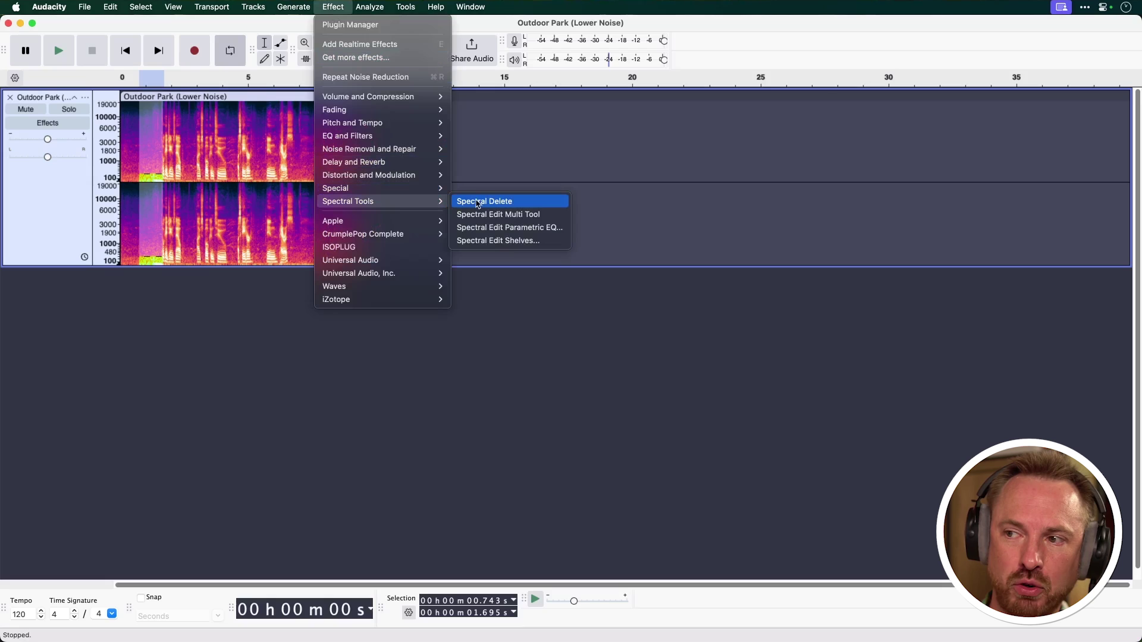
left_click(478, 203)
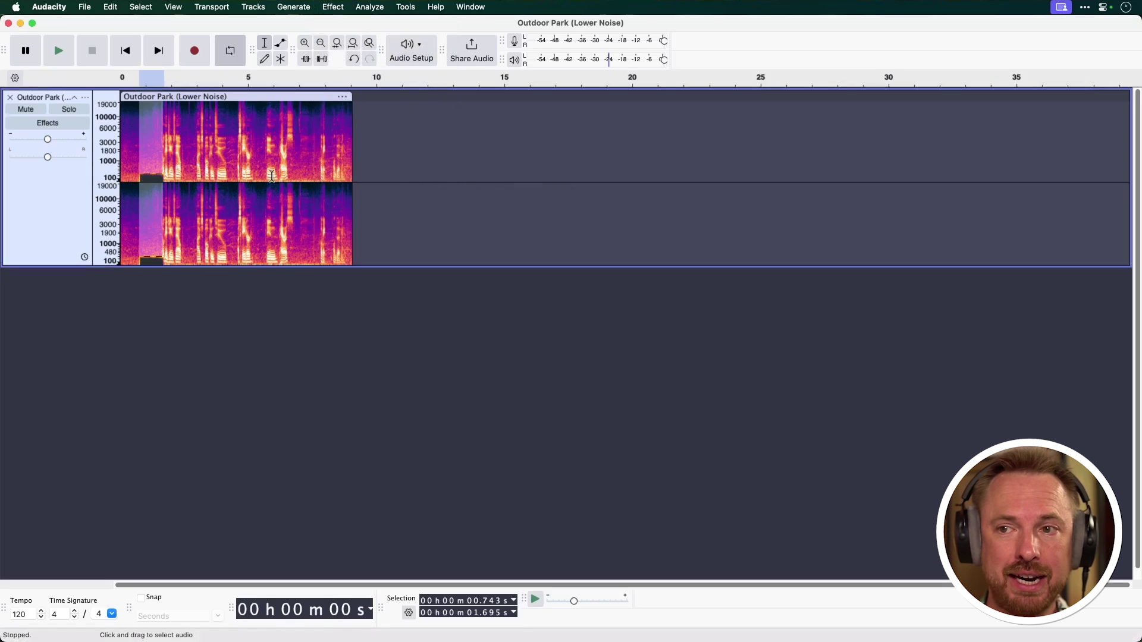
left_click(272, 143)
left_click(125, 142)
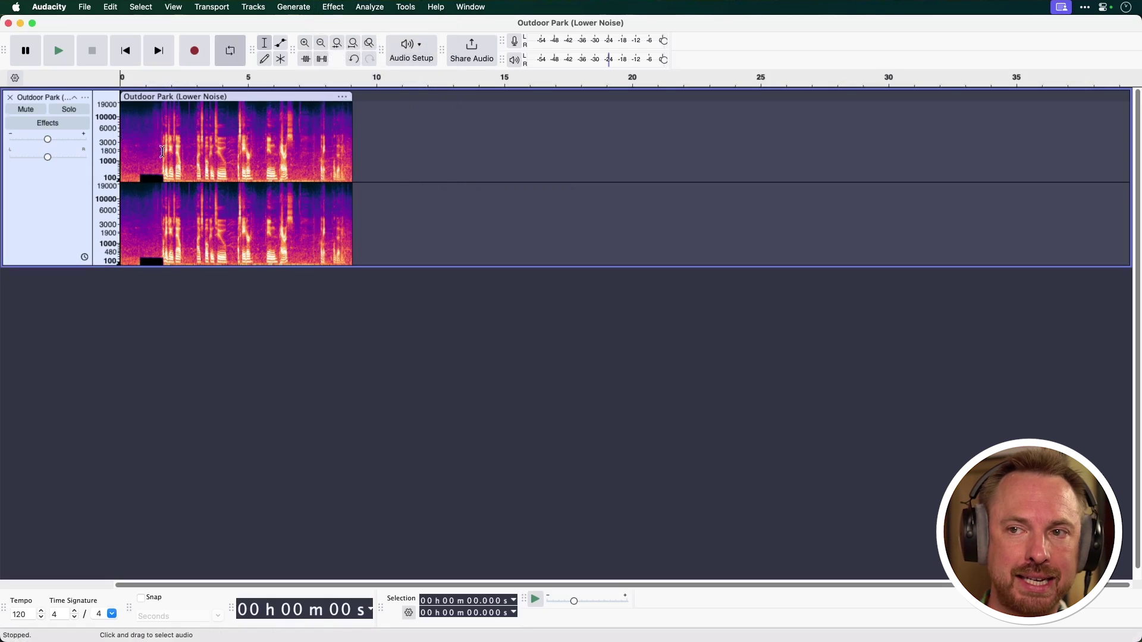
Listen to the spectral deletion, then undo it to restore the original sound
key("space")
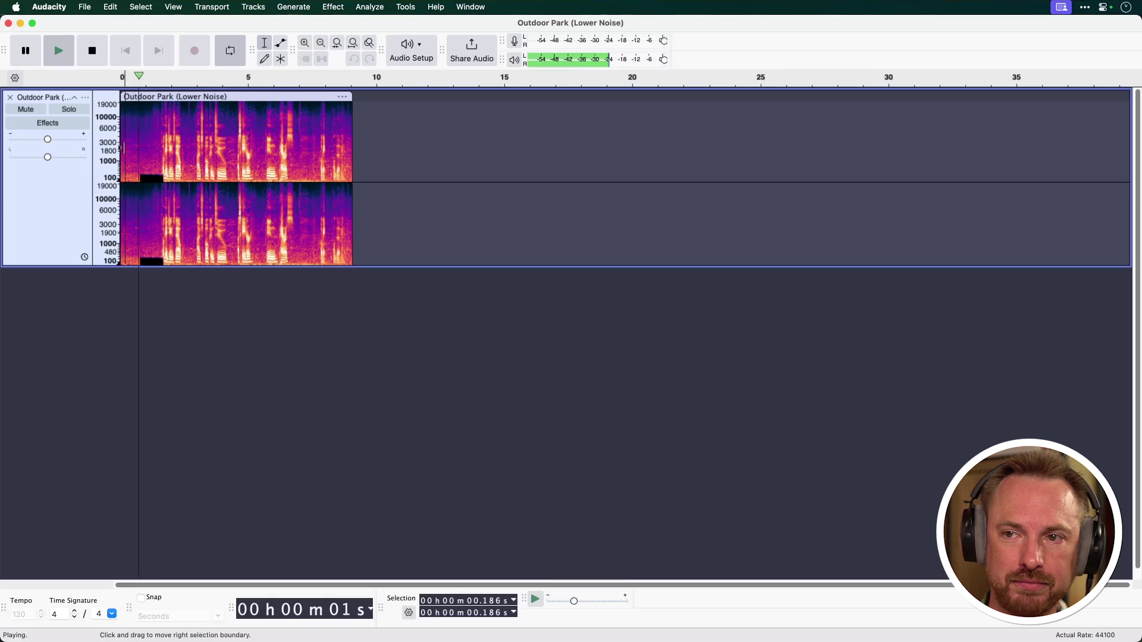
key("space")
key("space")
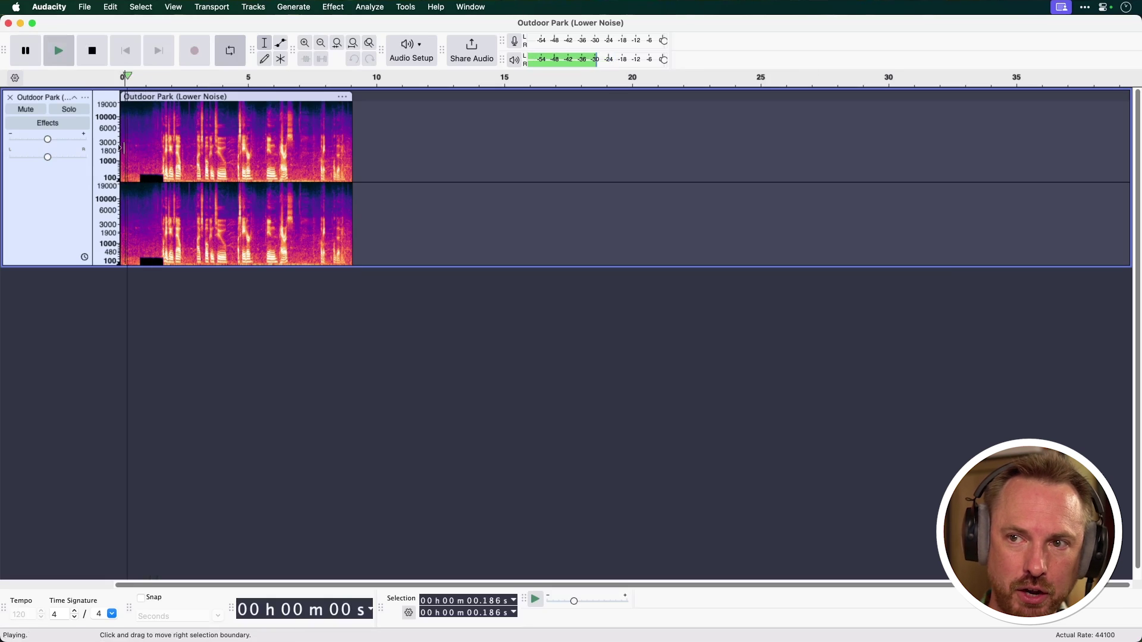
key("space")
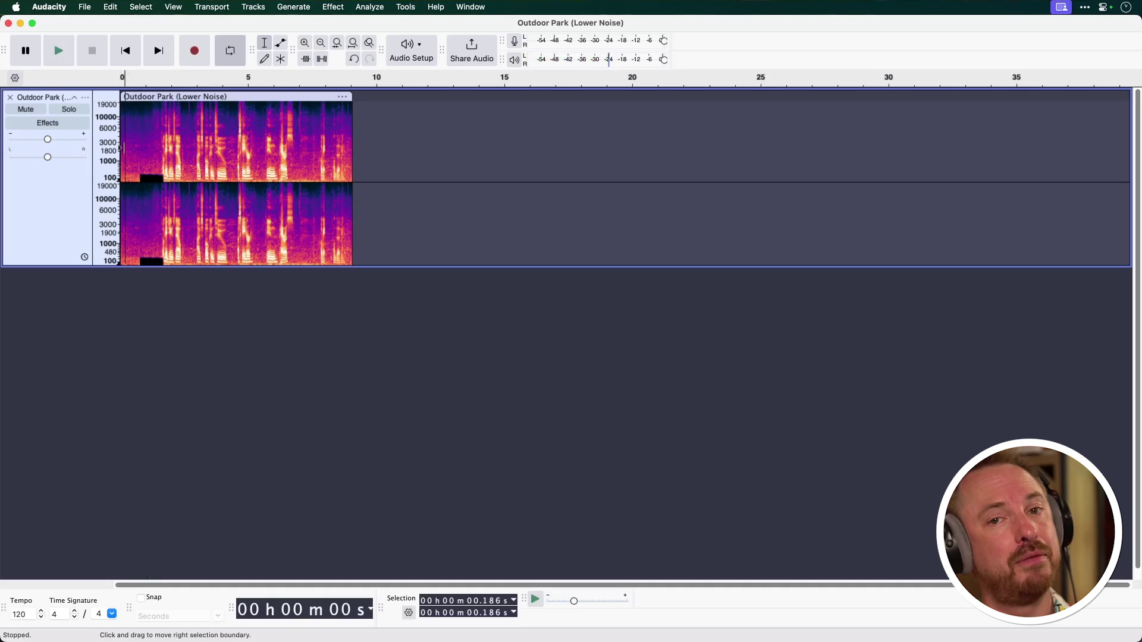
key("super+z")
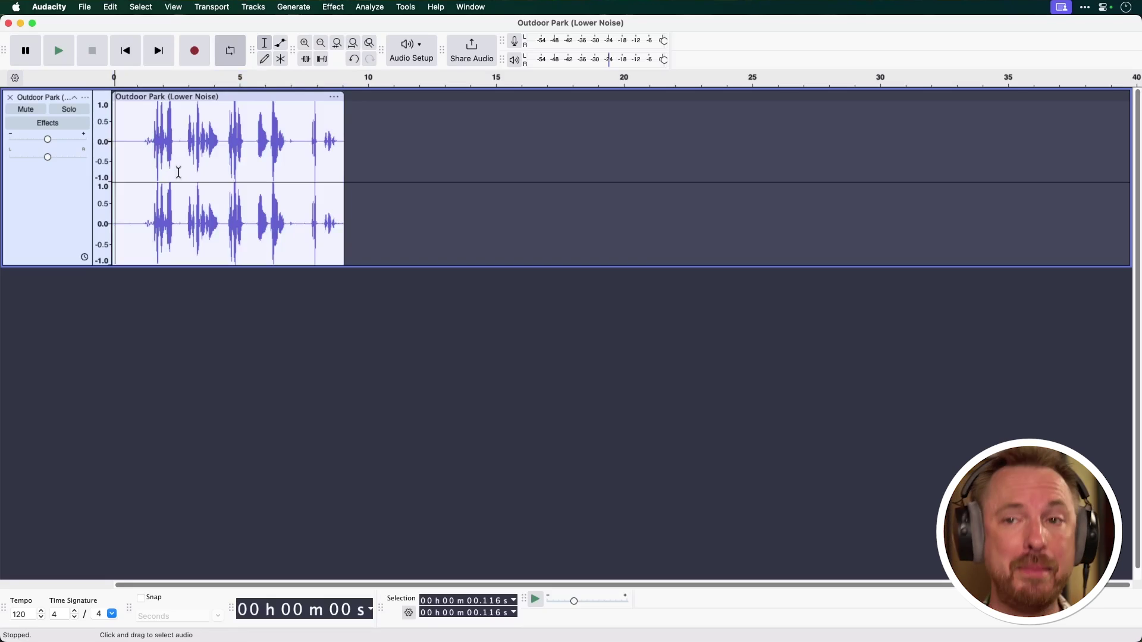
left_click(70, 128)
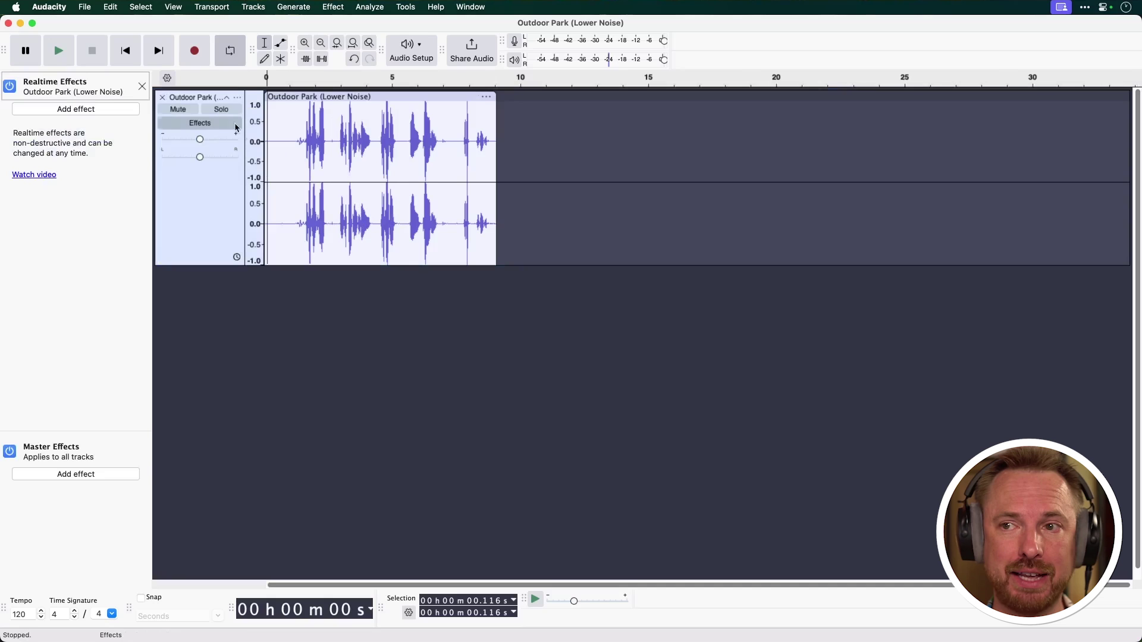
Add an Audacity Compressor as a realtime effect on the park track and preview it
left_click(113, 112)
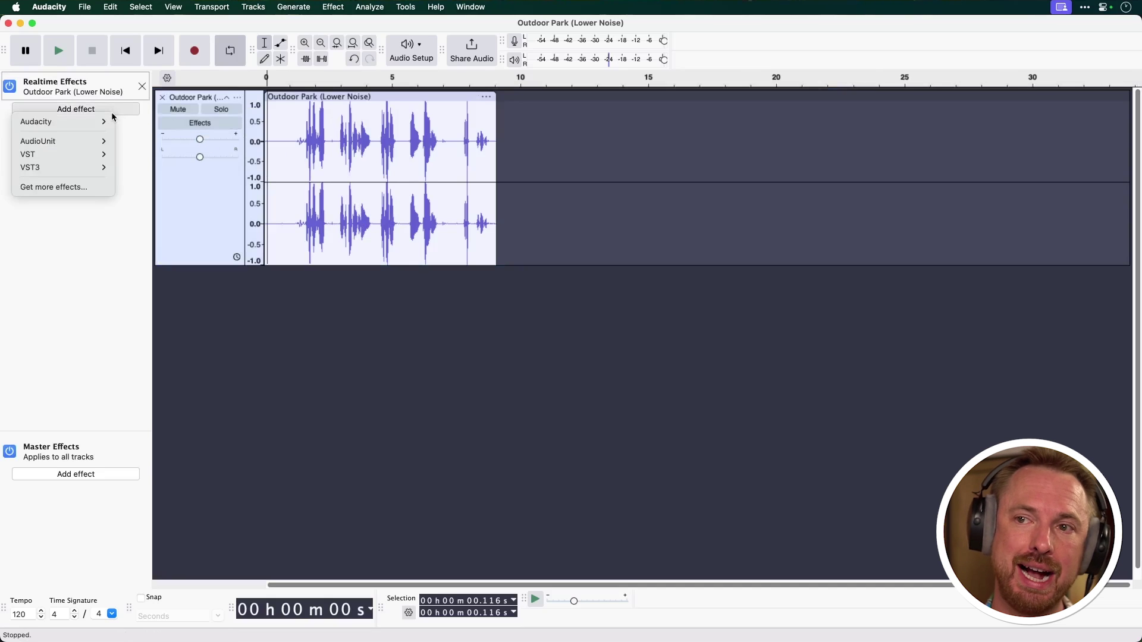
mouse_move(104, 122)
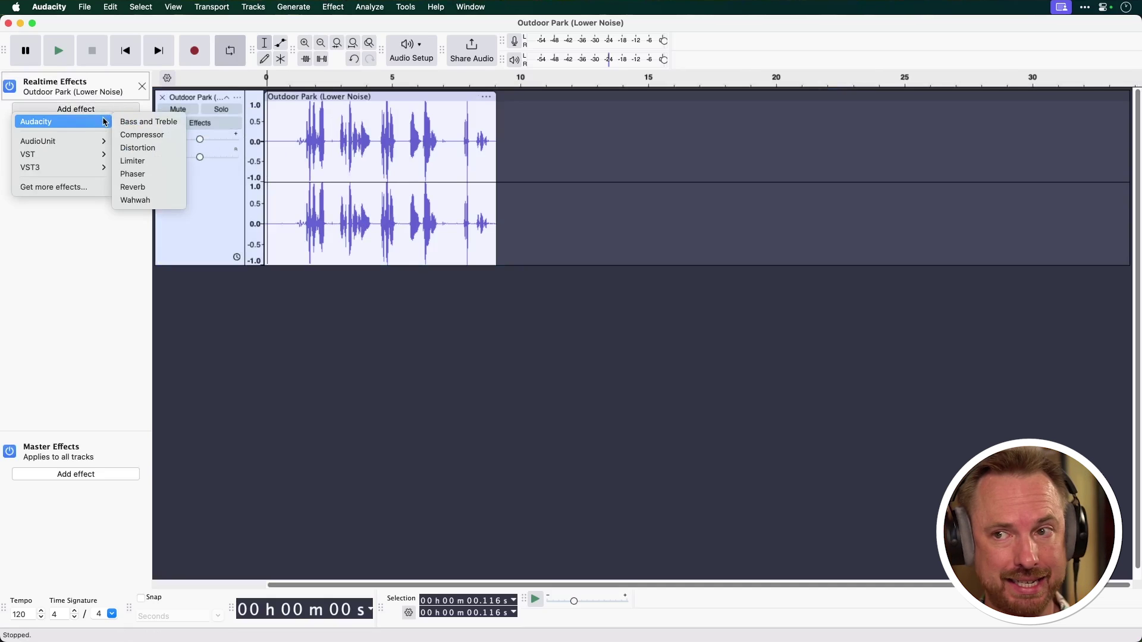
left_click(141, 135)
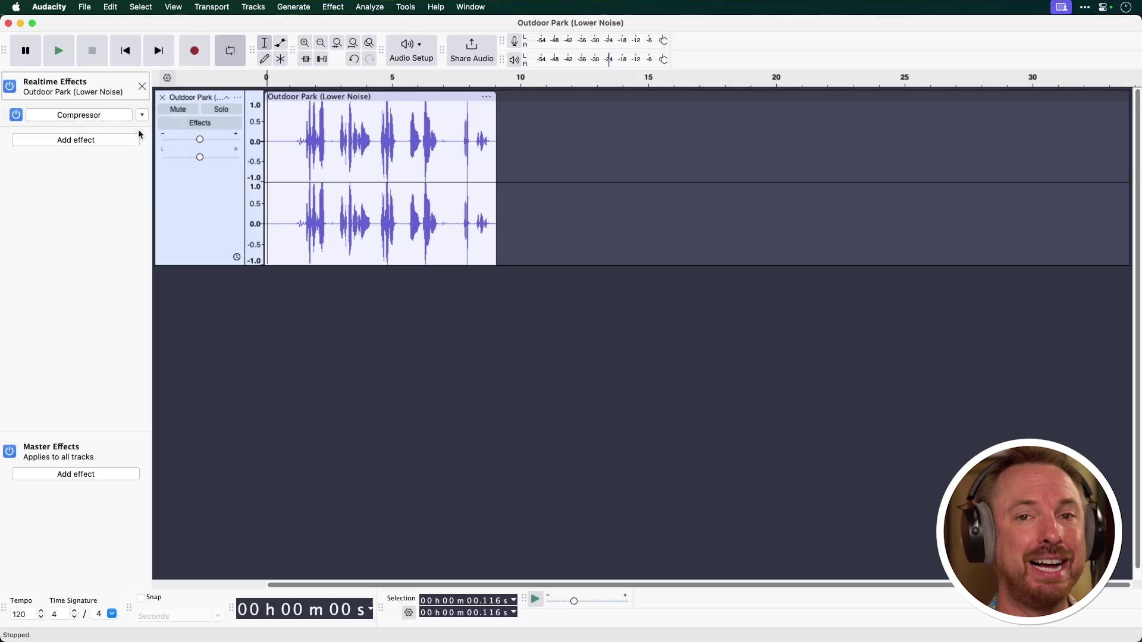
left_click(102, 117)
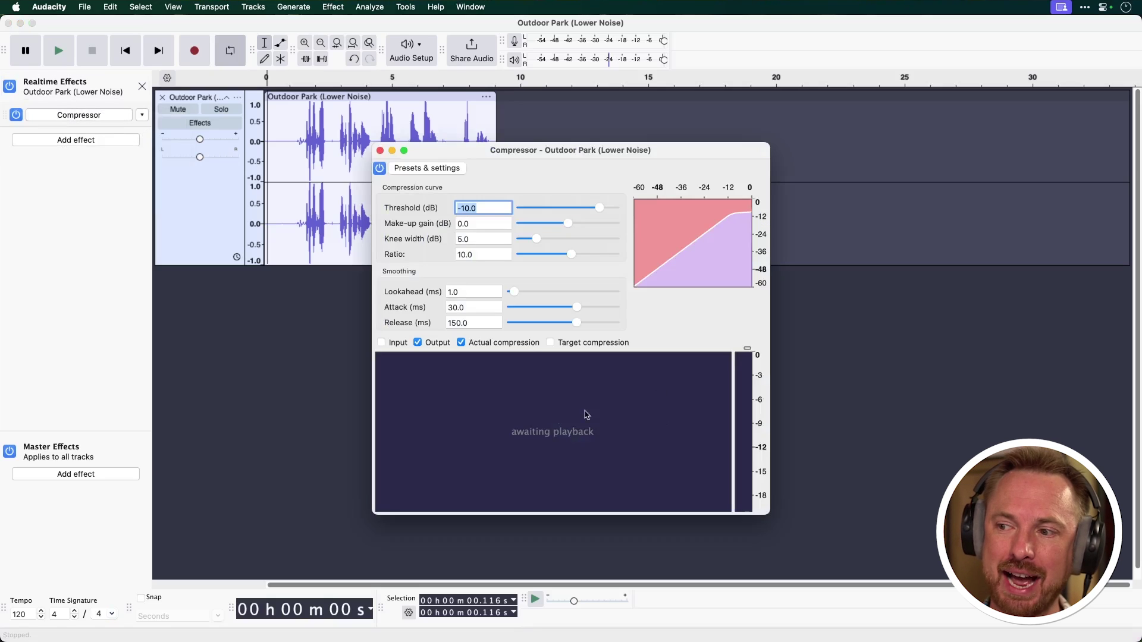
key("space")
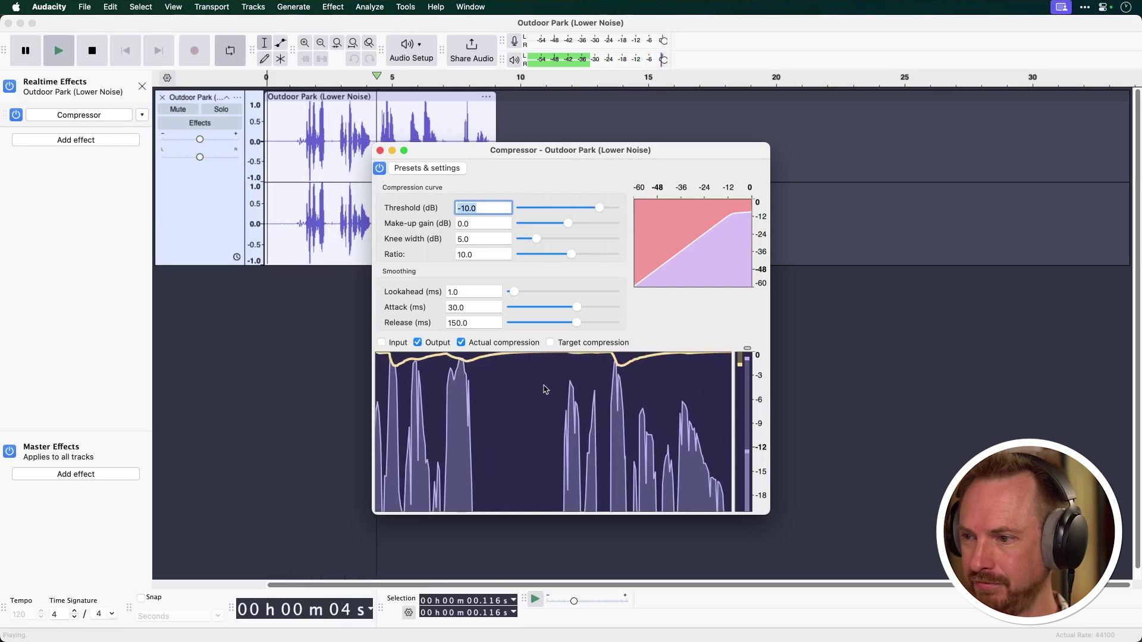
key("space")
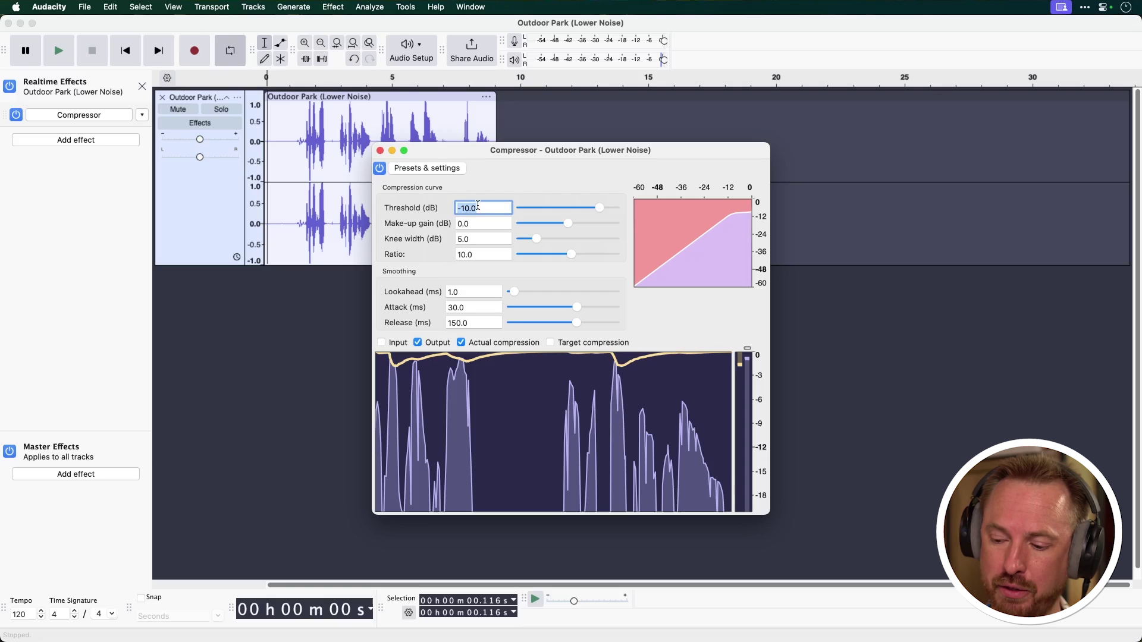
Set threshold -15 dB, make-up gain 3 dB, ratio 3, and preview from 1.161 s
type("-15")
key("Tab")
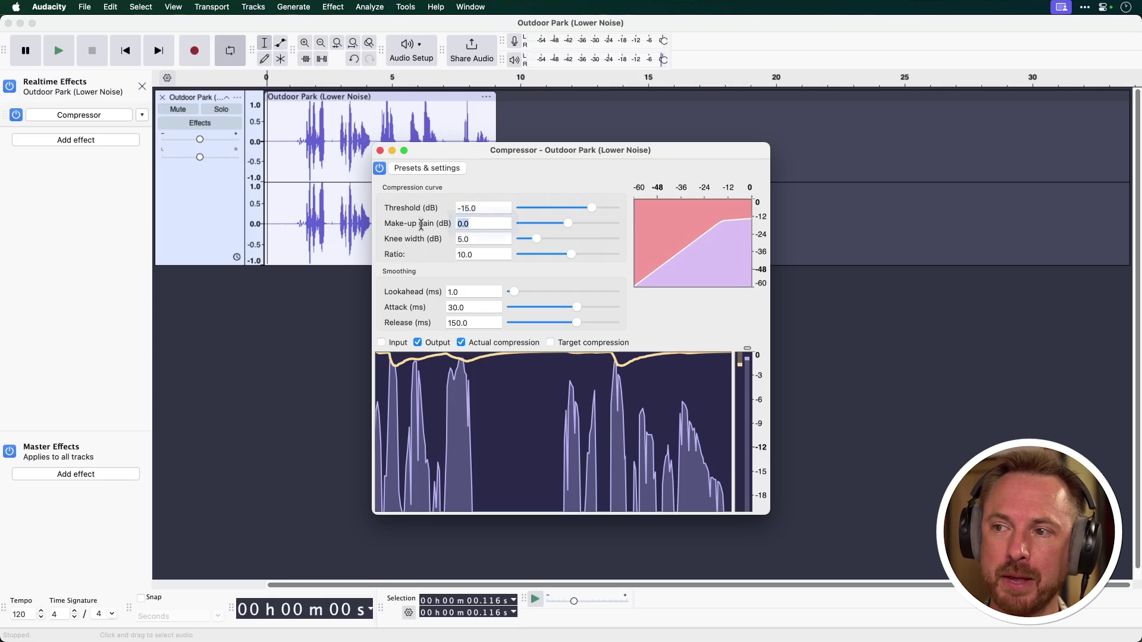
type("3")
key("Tab")
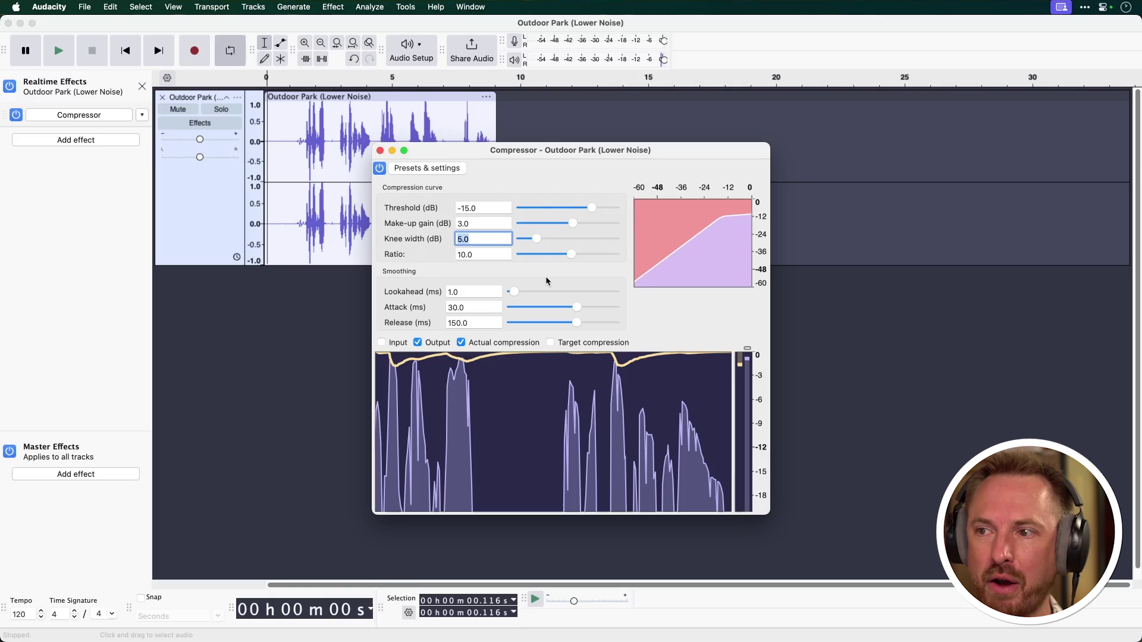
key("Tab")
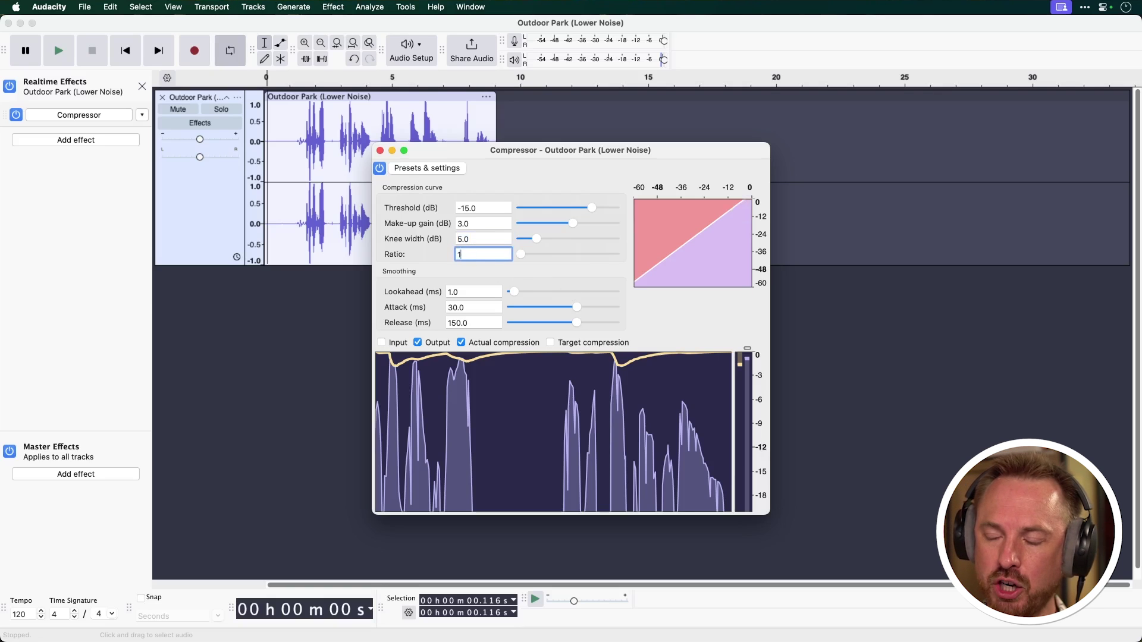
type("3")
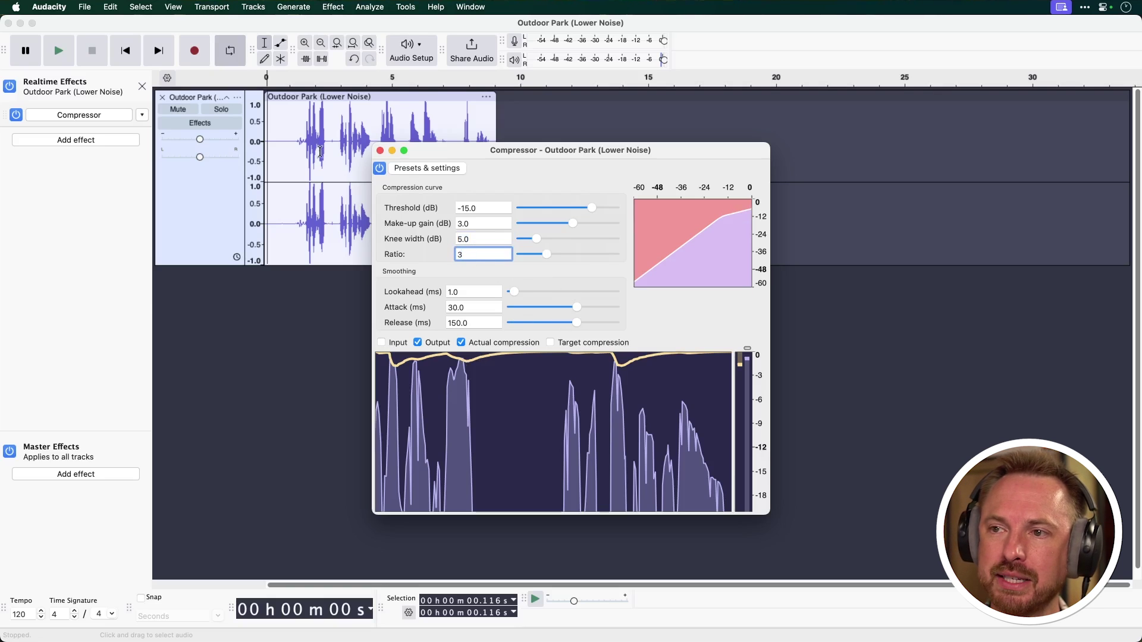
left_click(295, 142)
key("space")
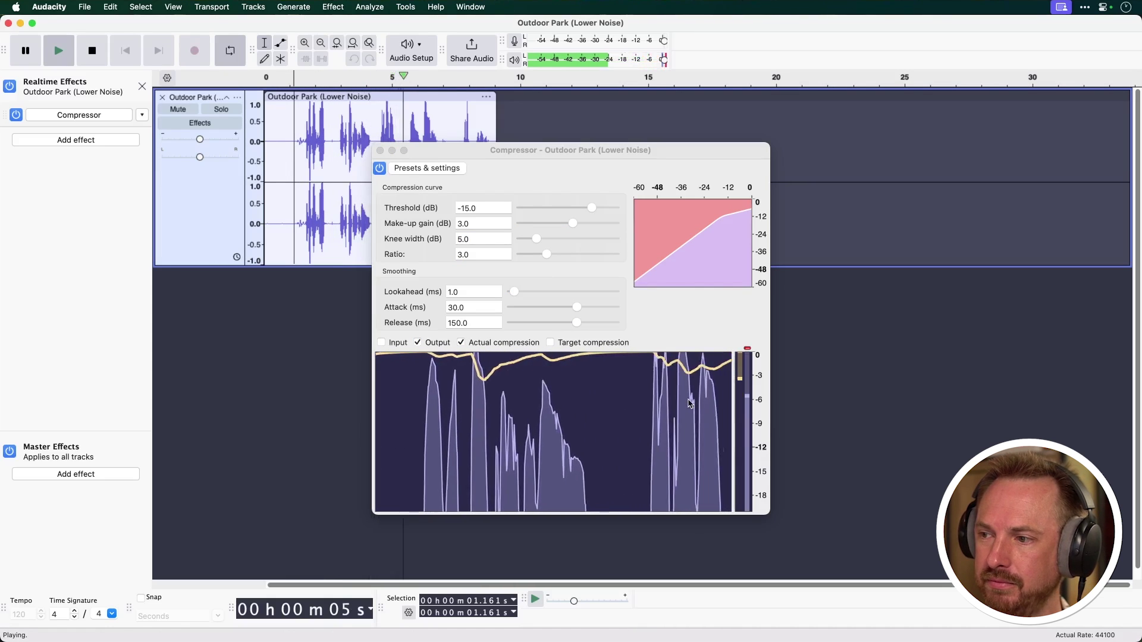
Shorten the compressor attack to 1.9 ms and preview the faster response
key("space")
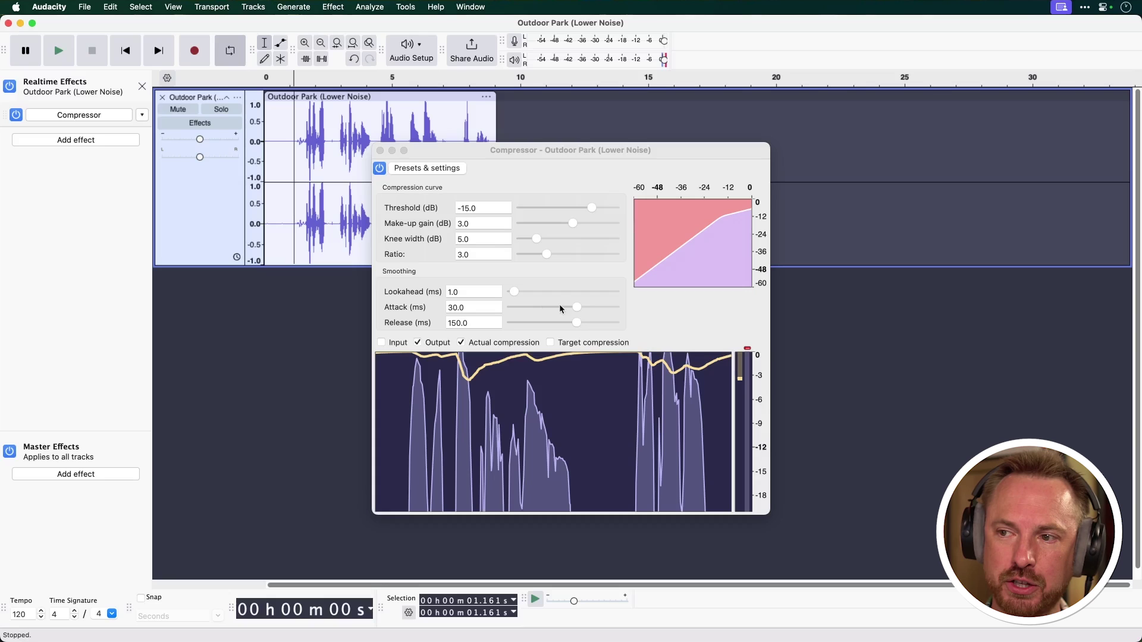
left_click_drag(574, 307, 524, 322)
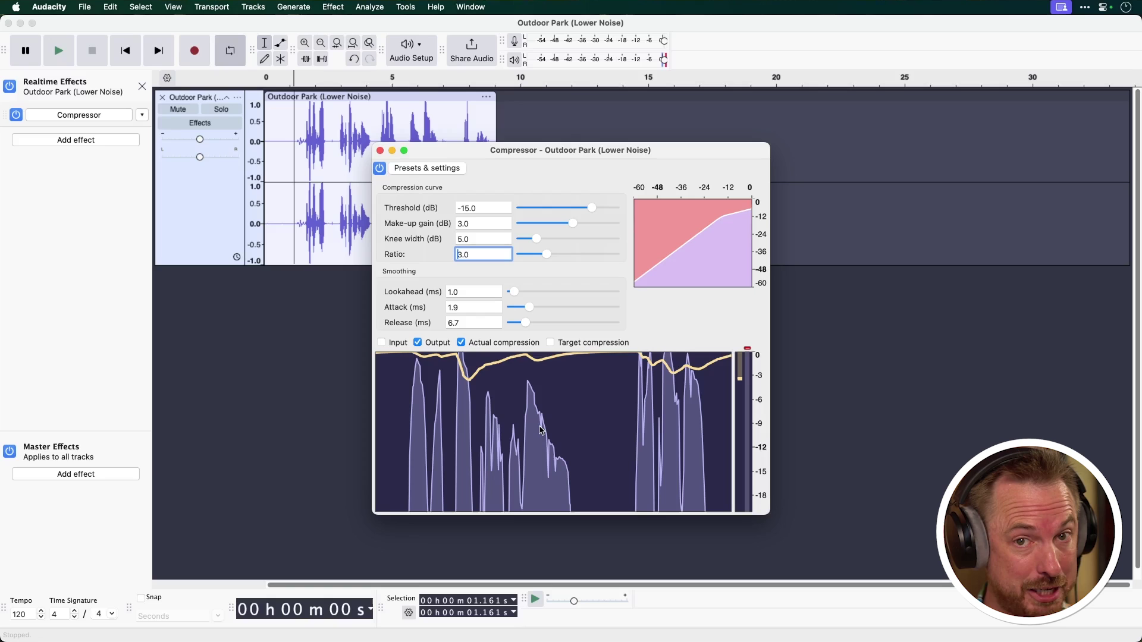
key("space")
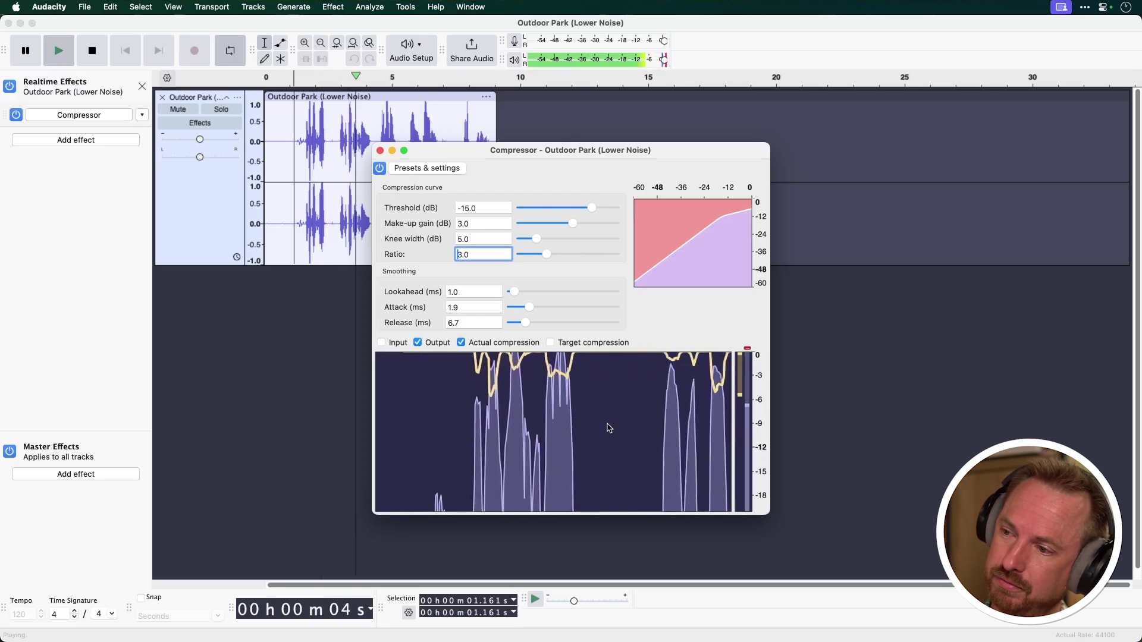
key("space")
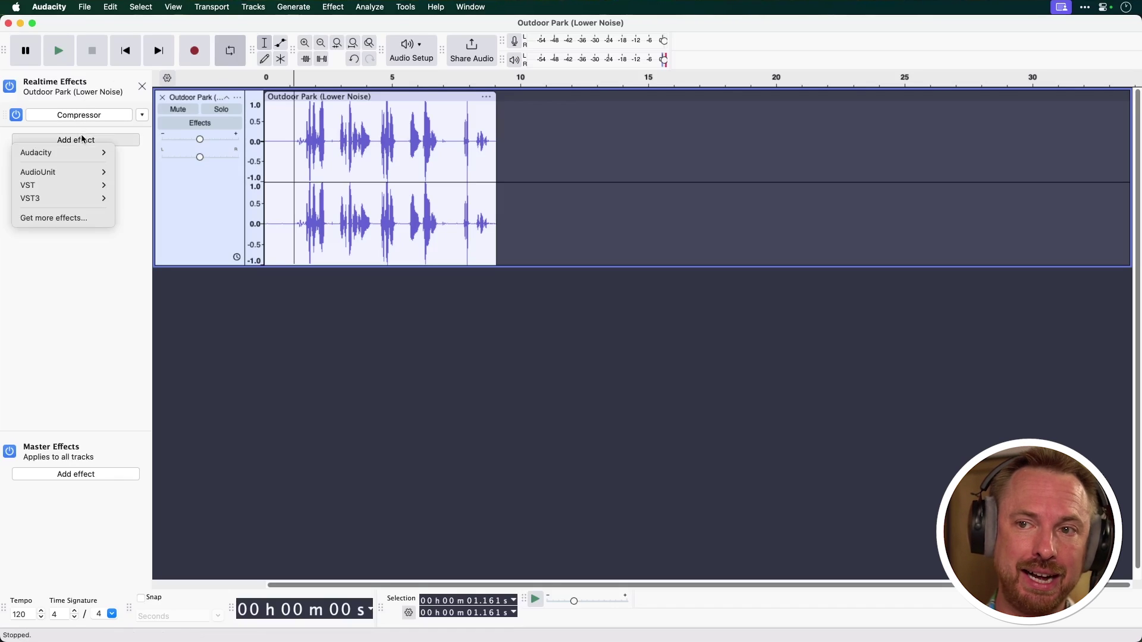
Add a Limiter after the Compressor and open its settings
mouse_move(87, 154)
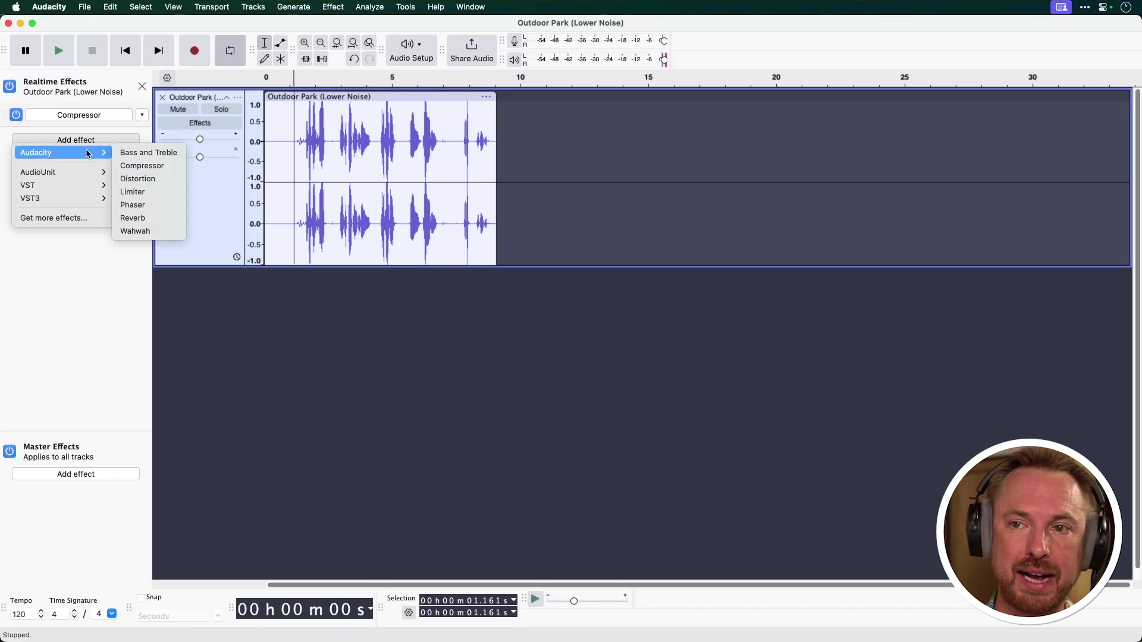
left_click(146, 191)
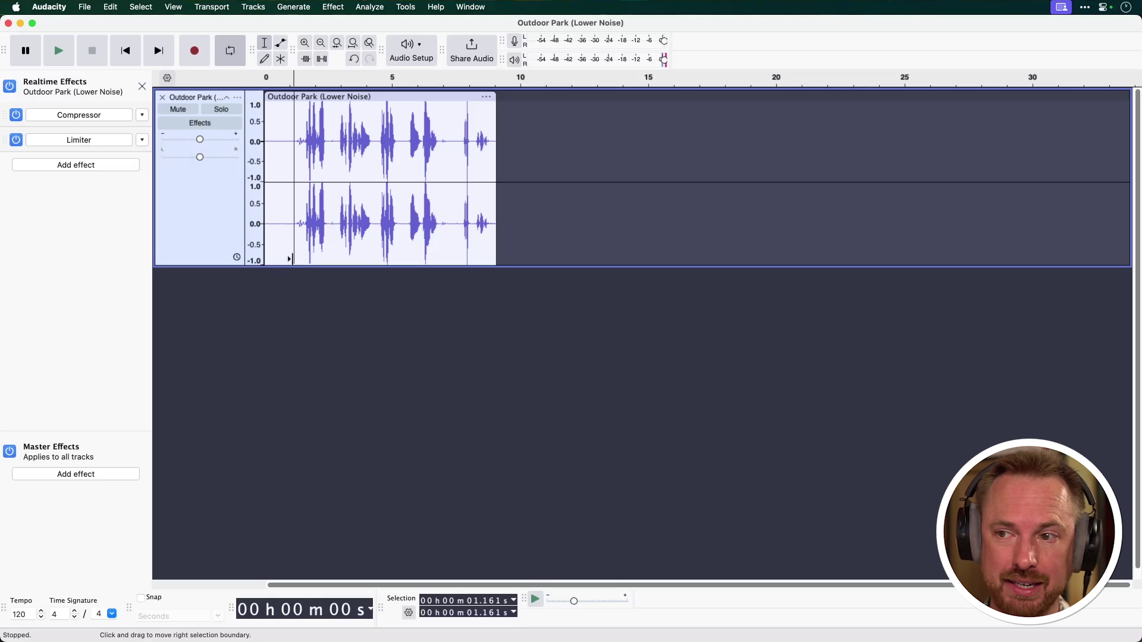
left_click(79, 140)
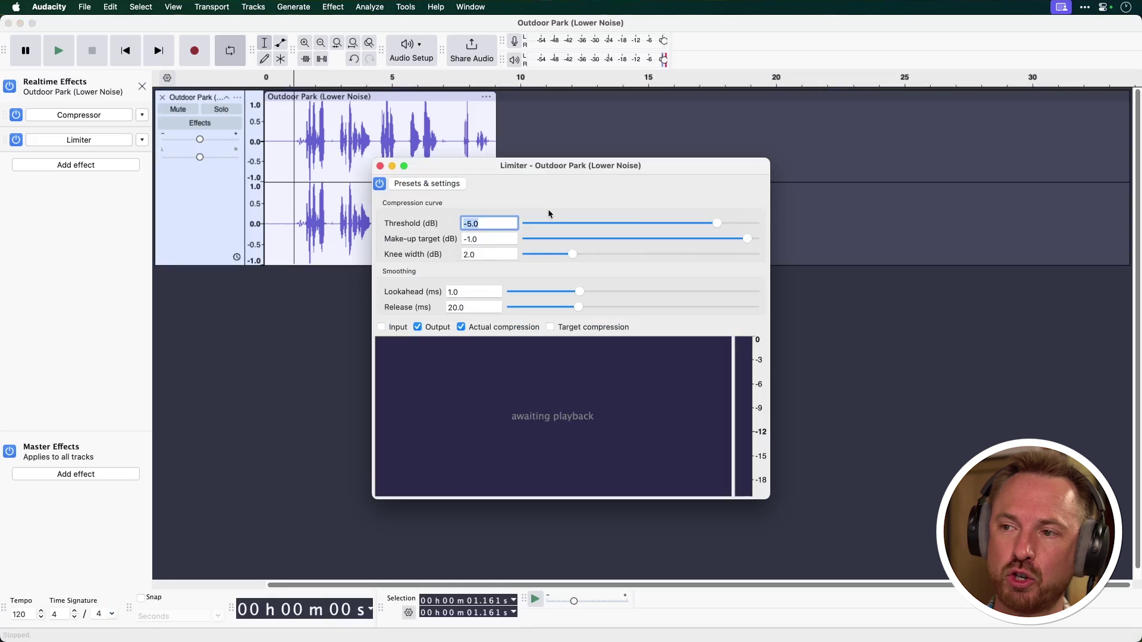
Set the Limiter threshold to -1 dB and make-up target to 0 dB, previewing from 1.3 s
type("-1")
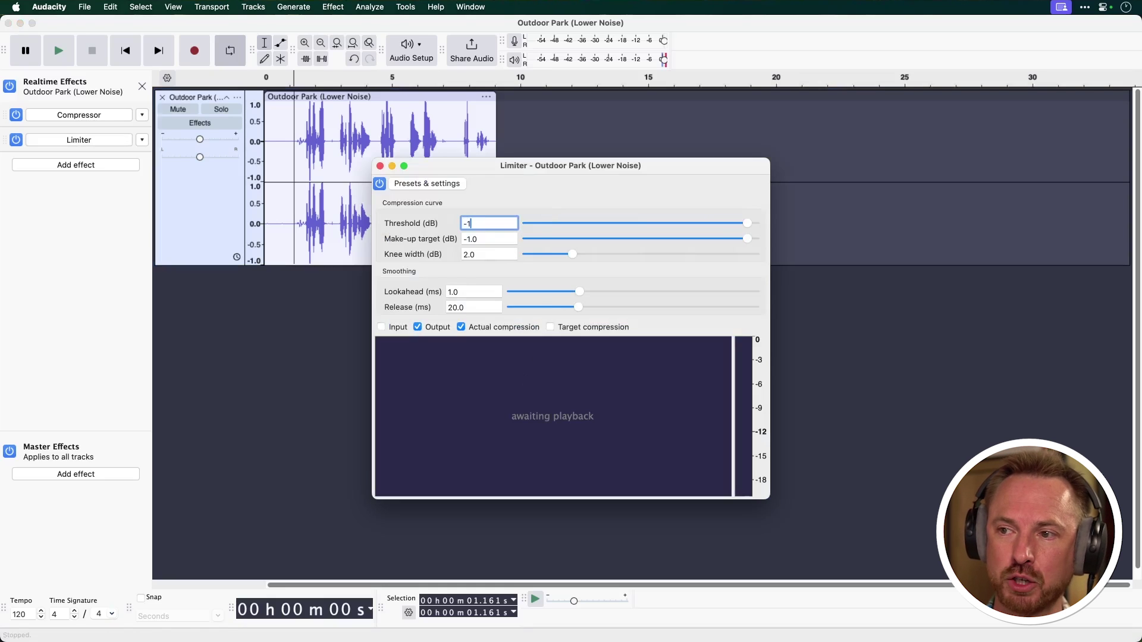
key("Tab")
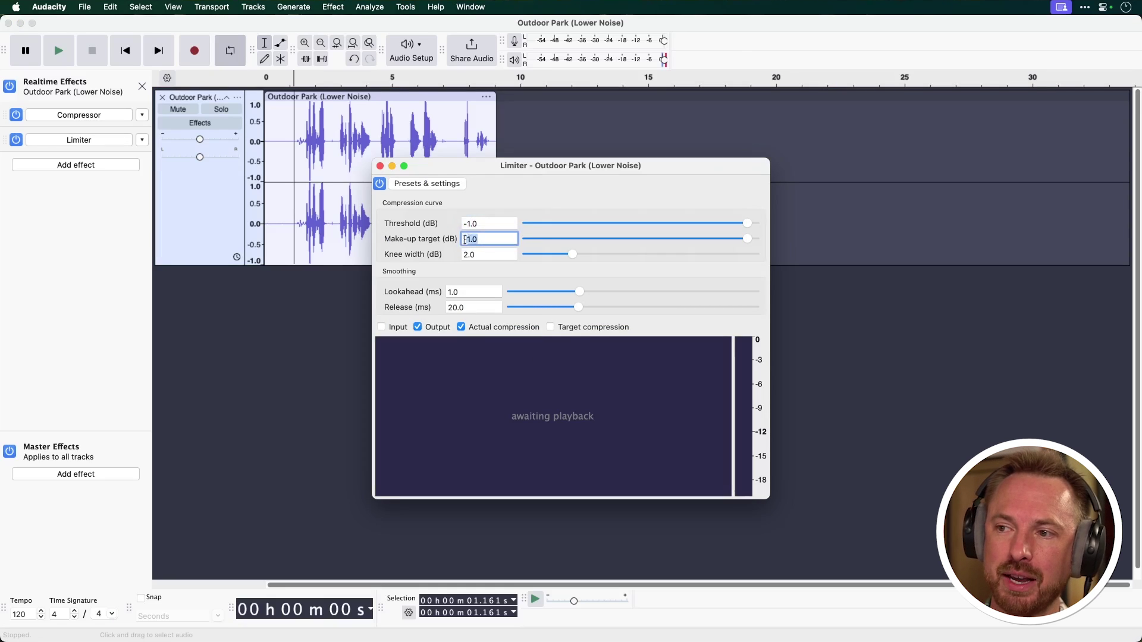
type("0")
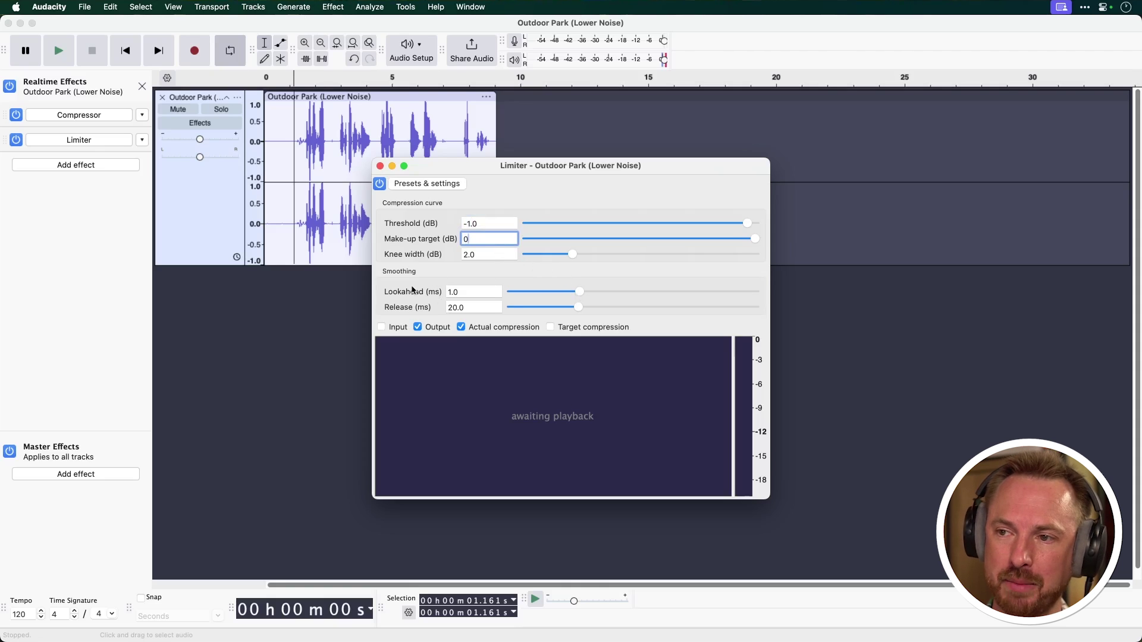
left_click(299, 241)
key("space")
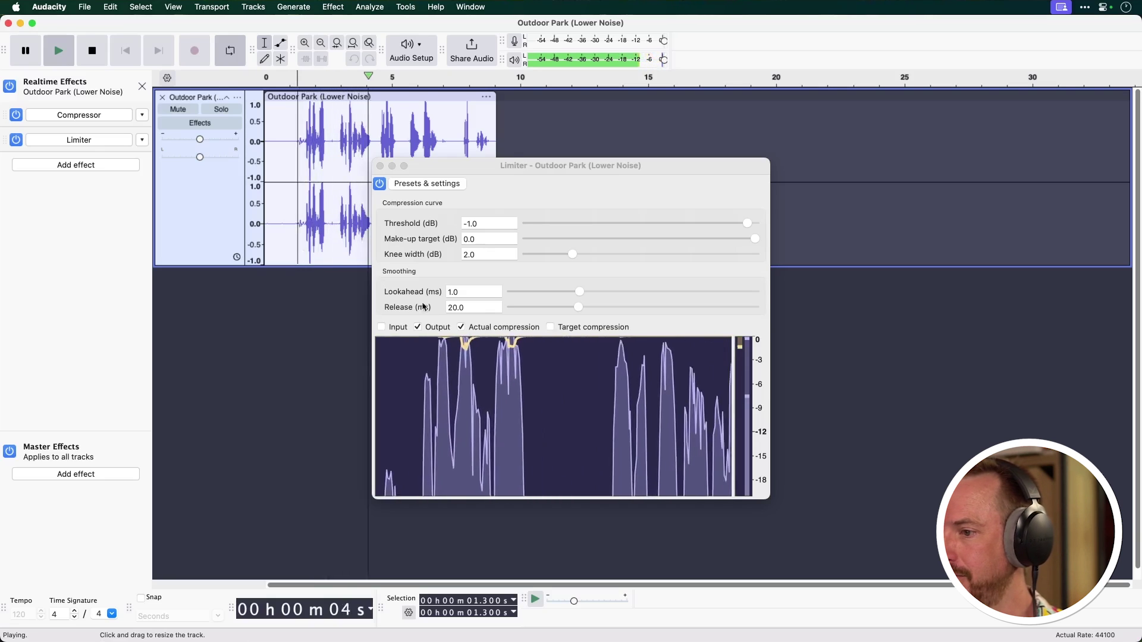
key("space")
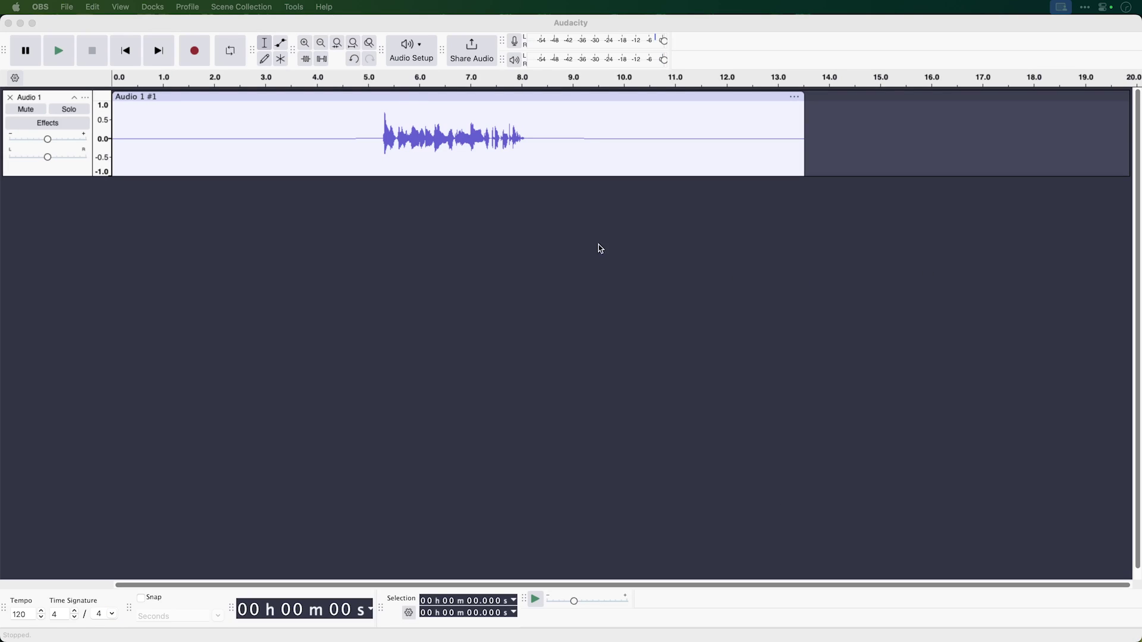
Trim Audio 1 to the 5.259–8.069 s sound and drag it near the timeline start
left_click(414, 220)
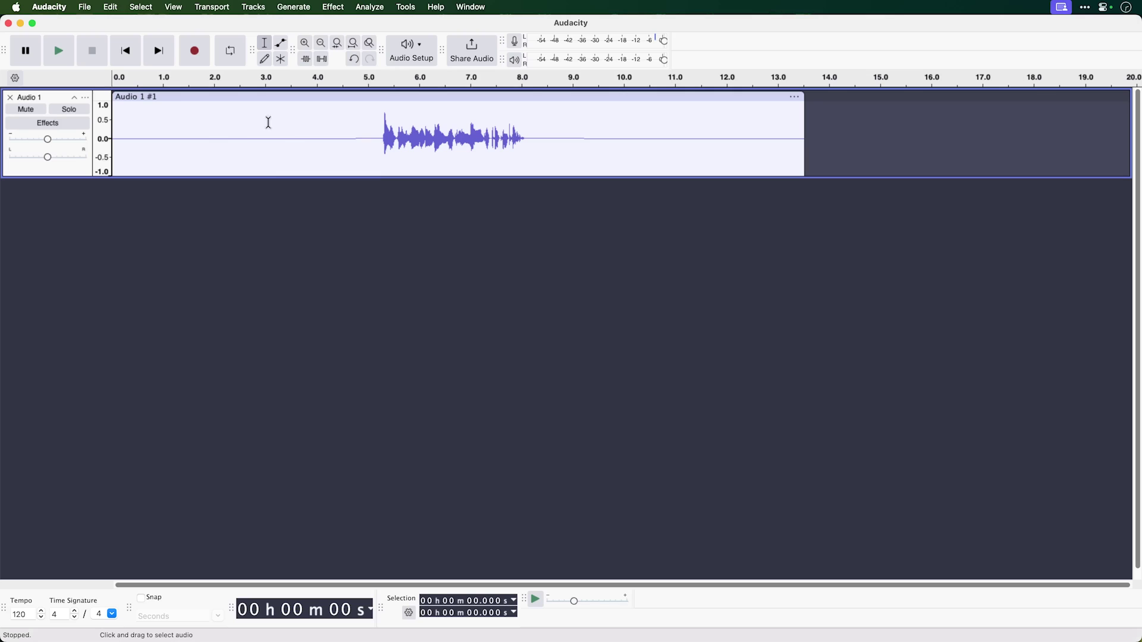
left_click_drag(382, 128, 527, 129)
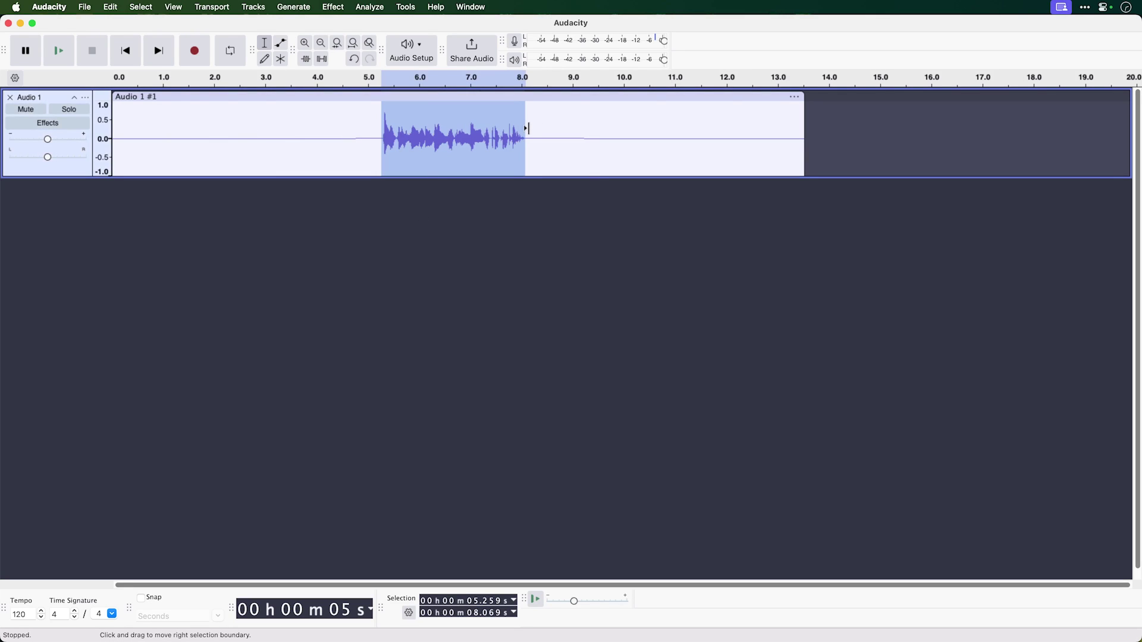
key("super+t")
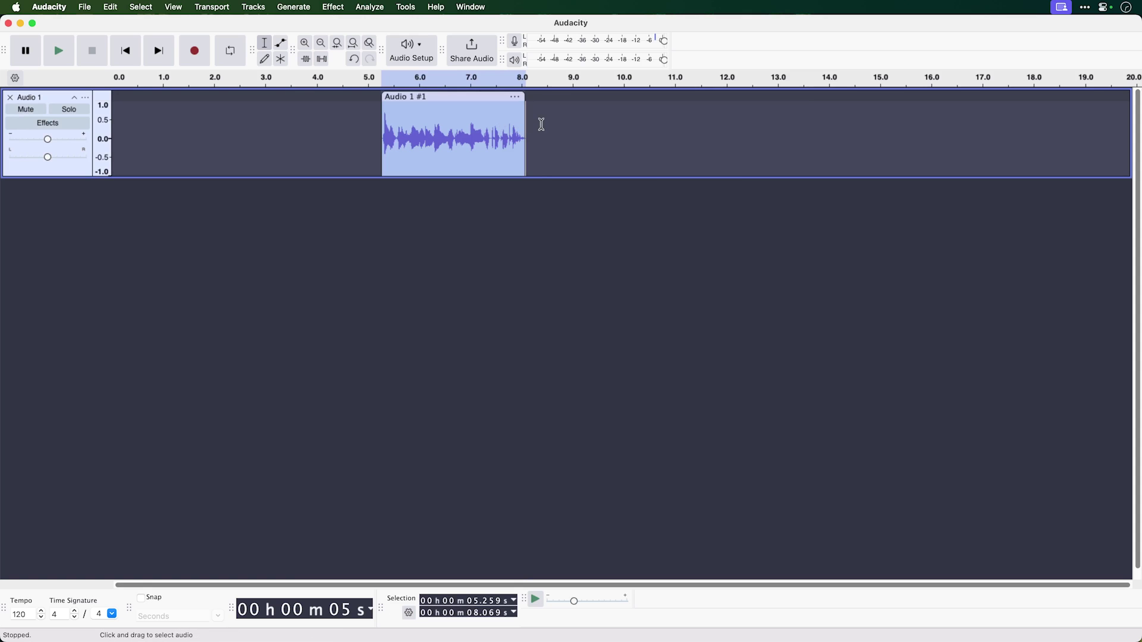
left_click(541, 125)
left_click_drag(474, 99, 229, 100)
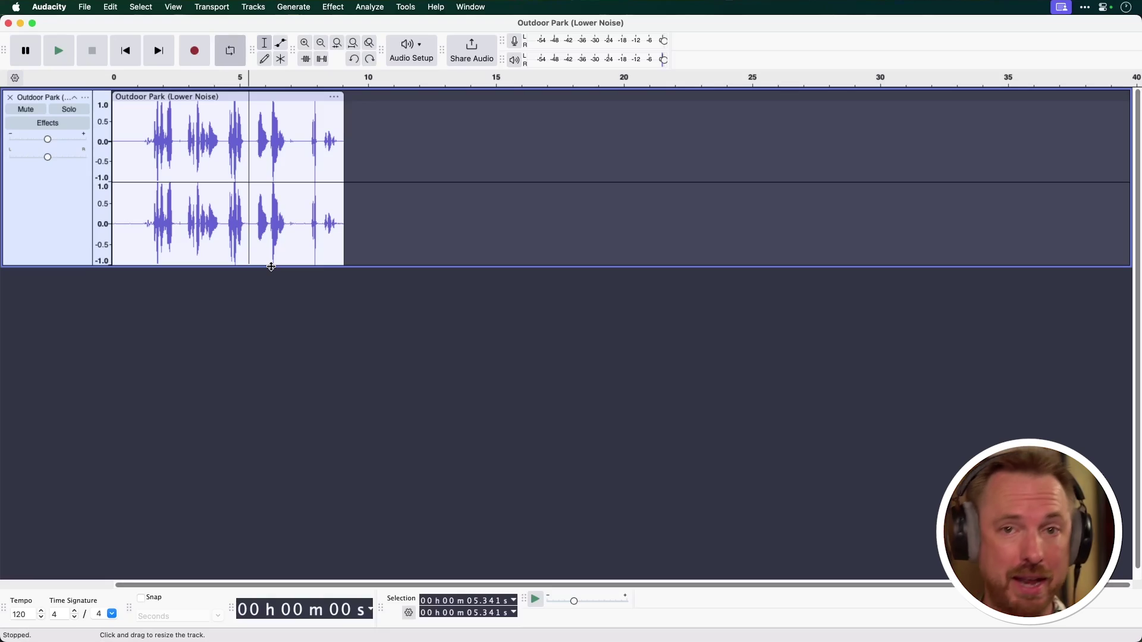
Add a stereo track and paste a copy of the clip into it at about 7.4 s
right_click(201, 320)
left_click(218, 337)
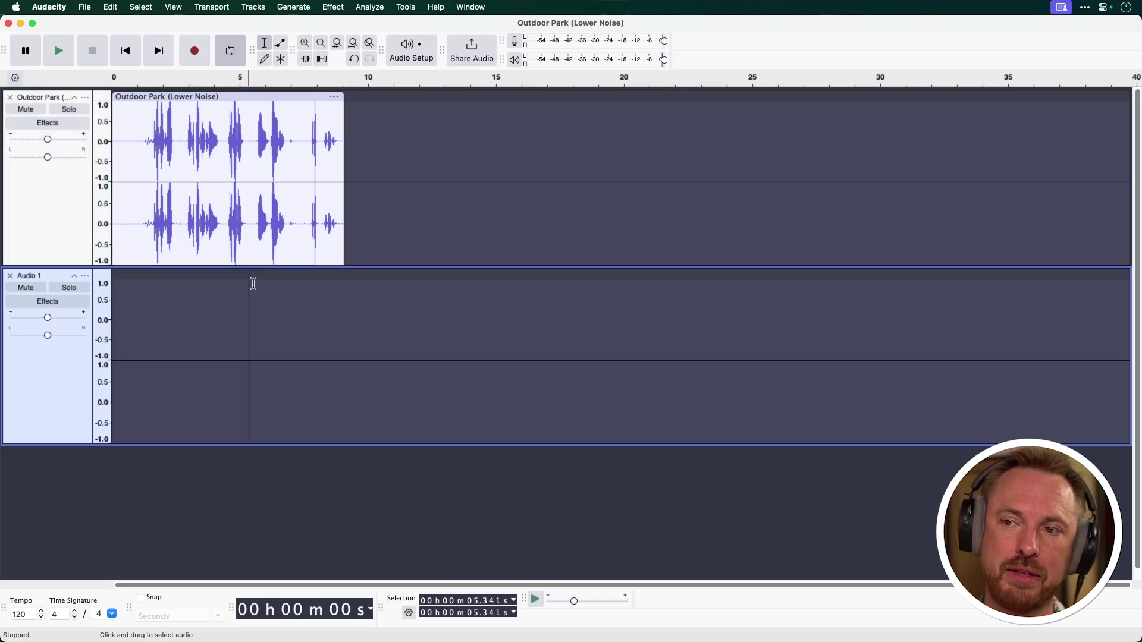
left_click(205, 217)
left_click(302, 324)
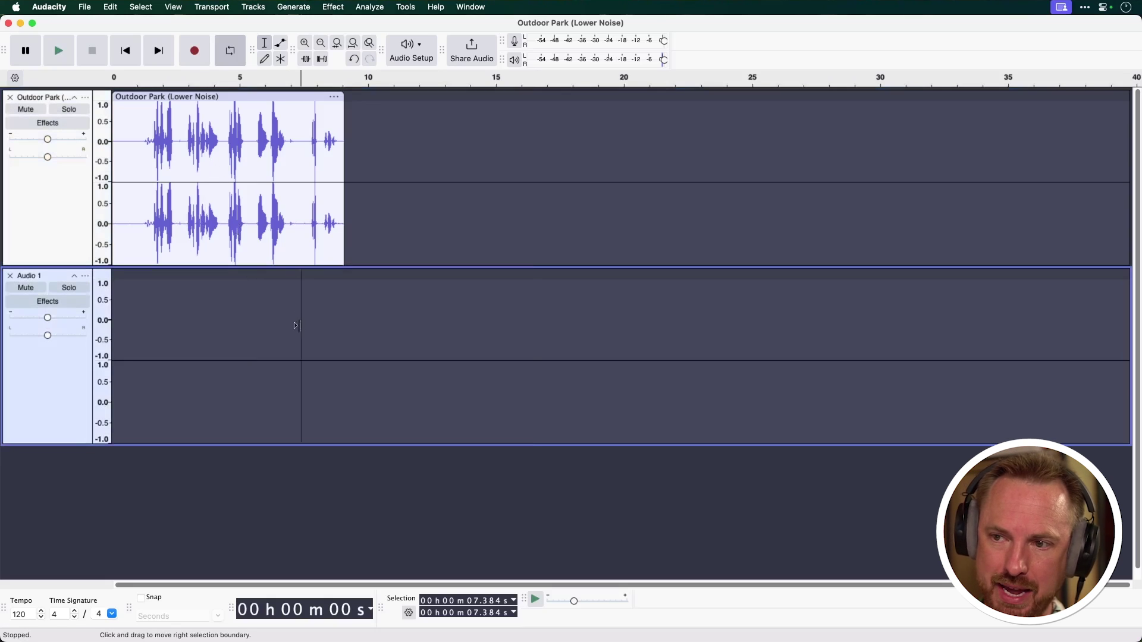
key("super+v")
left_click(429, 204)
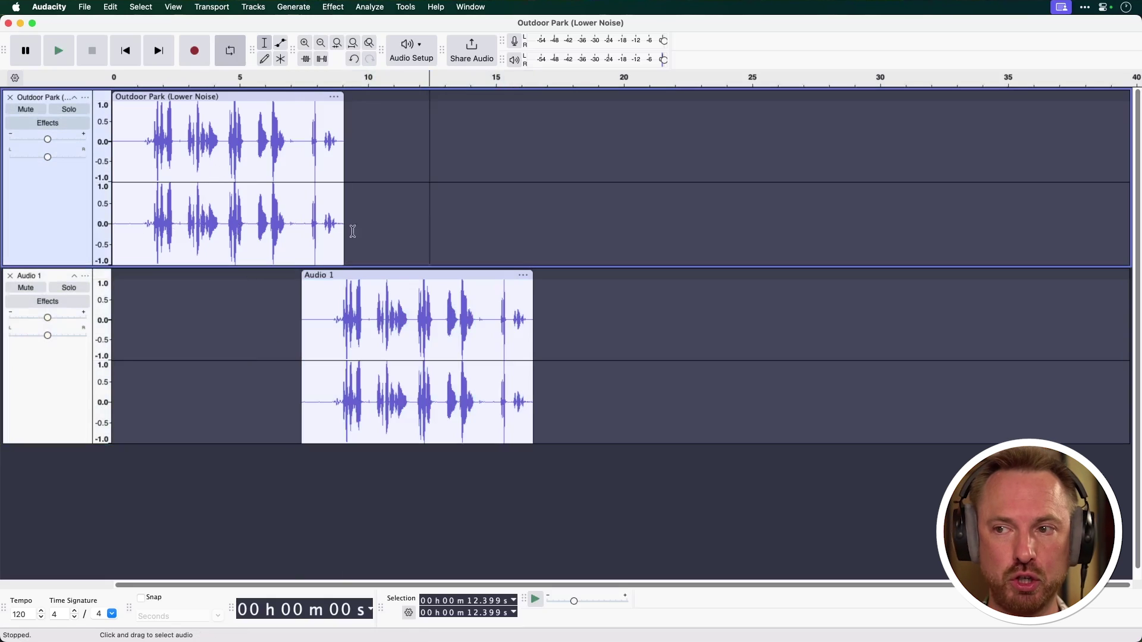
Delete a short piece near 2.5 s, then undo the deletion
left_click_drag(176, 226, 185, 226)
key("Delete")
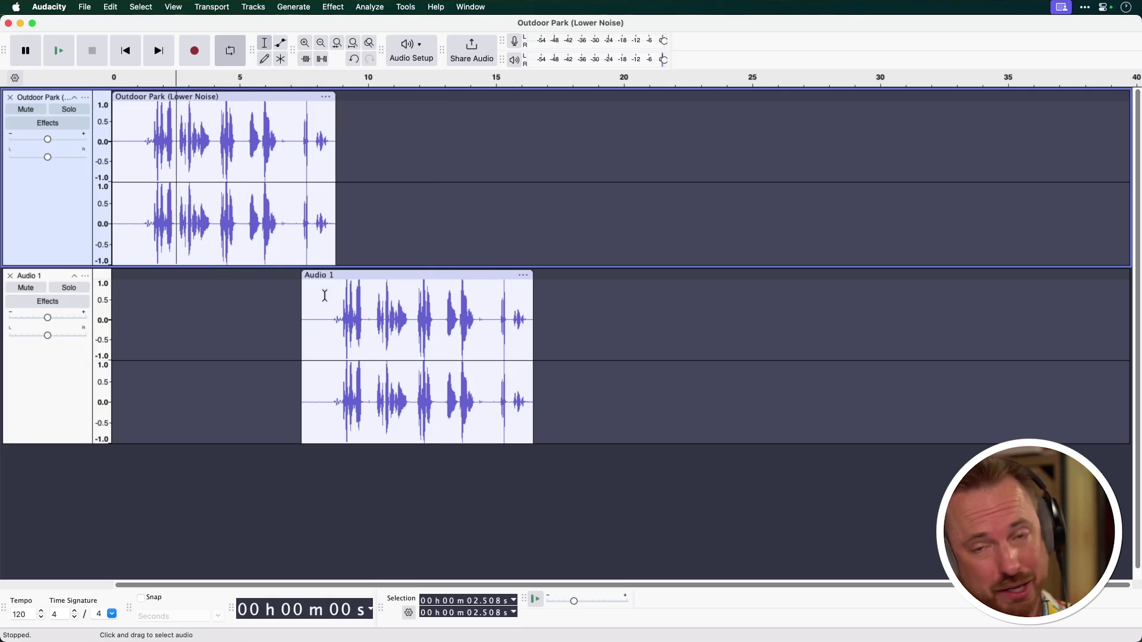
key("super+z")
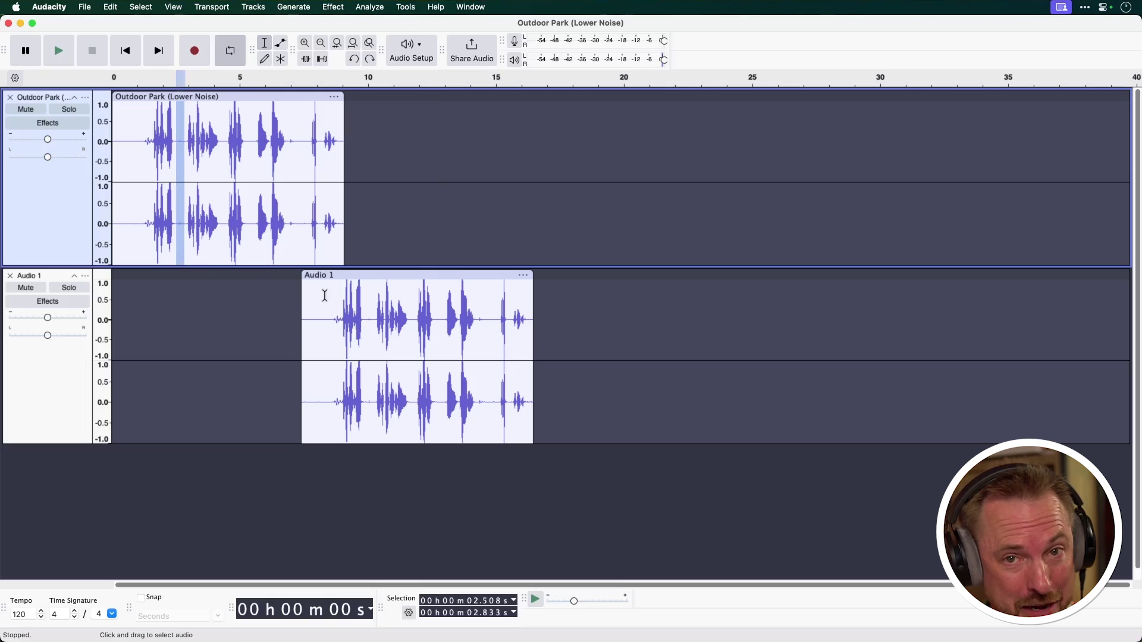
Turn on Sync-Lock, then delete the park clip's pauses at 4.203–4.458 s and 4.899–6.873 s
left_click(254, 10)
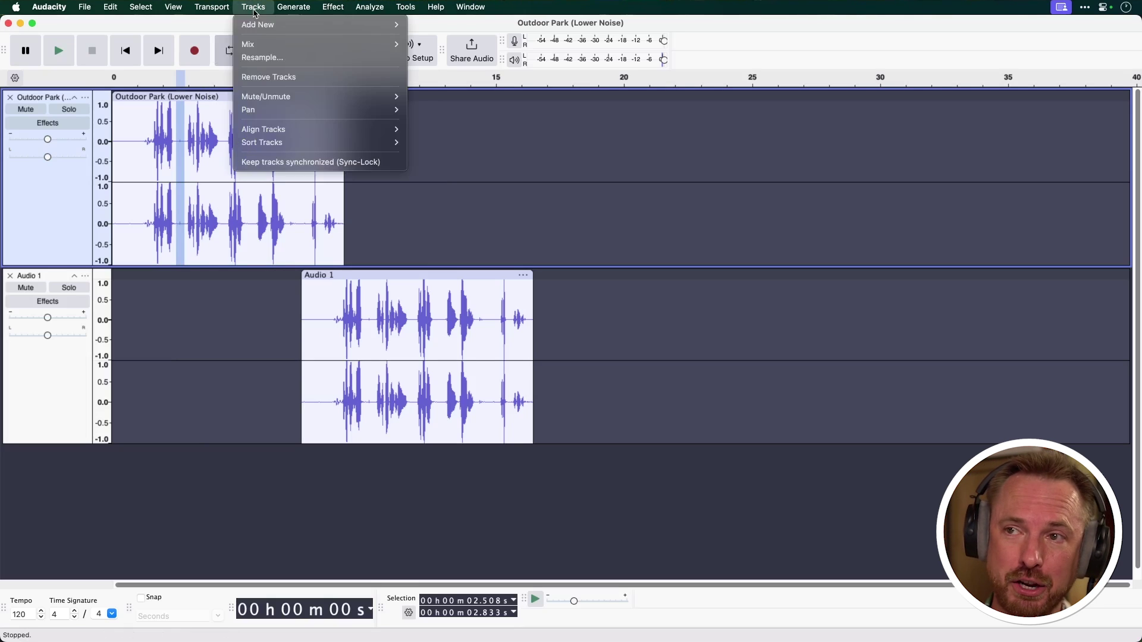
left_click(319, 164)
left_click(211, 215)
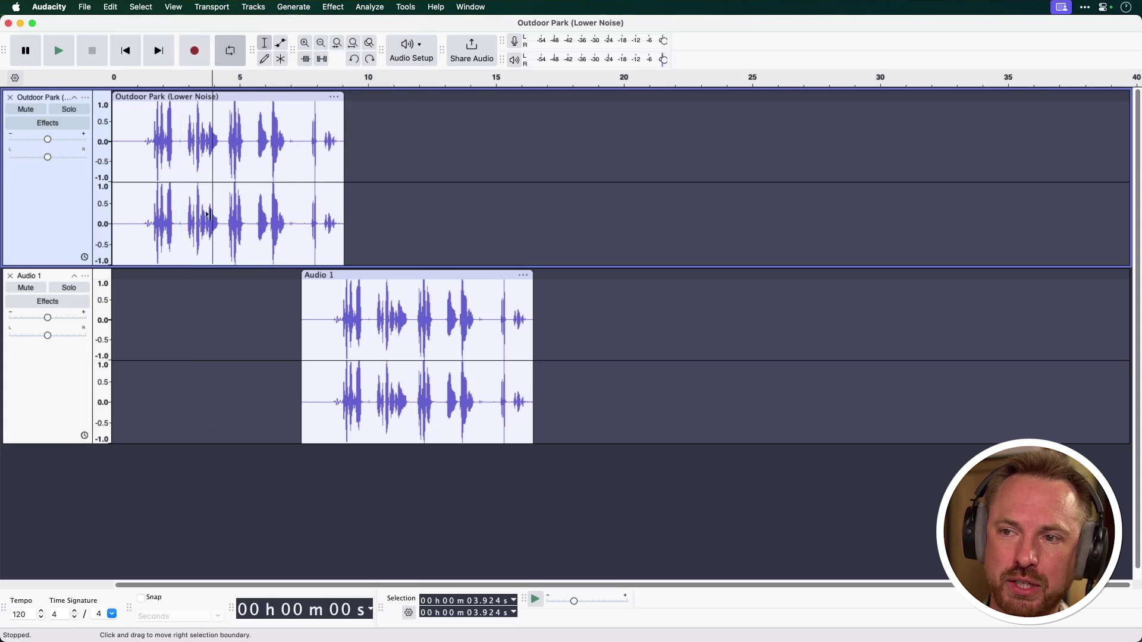
left_click_drag(220, 218, 286, 219)
key("Delete")
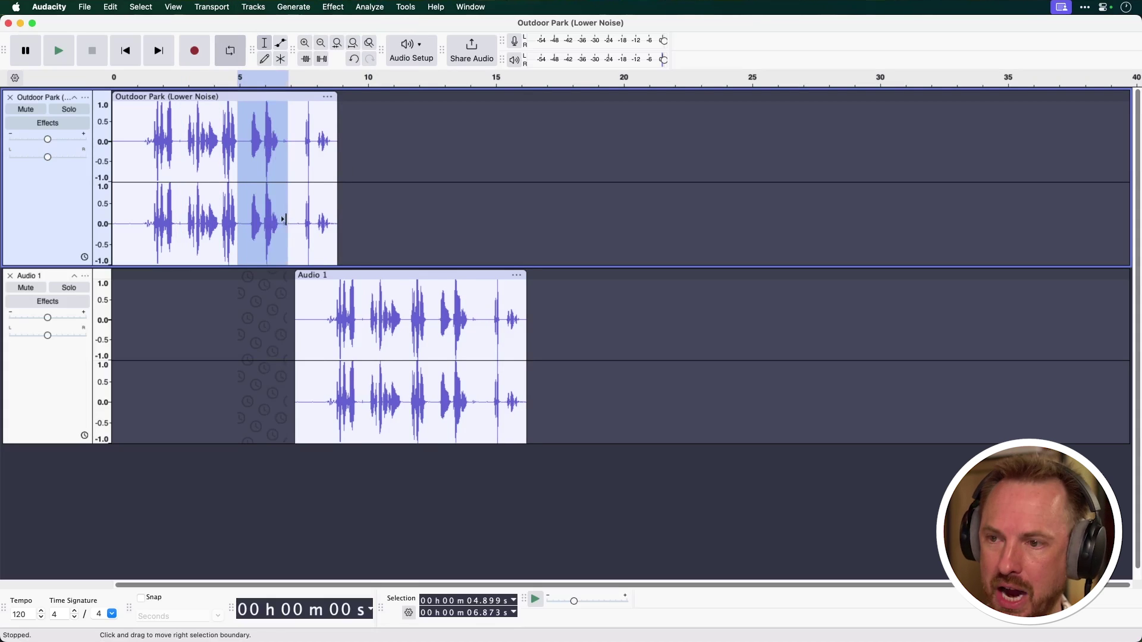
key("Delete")
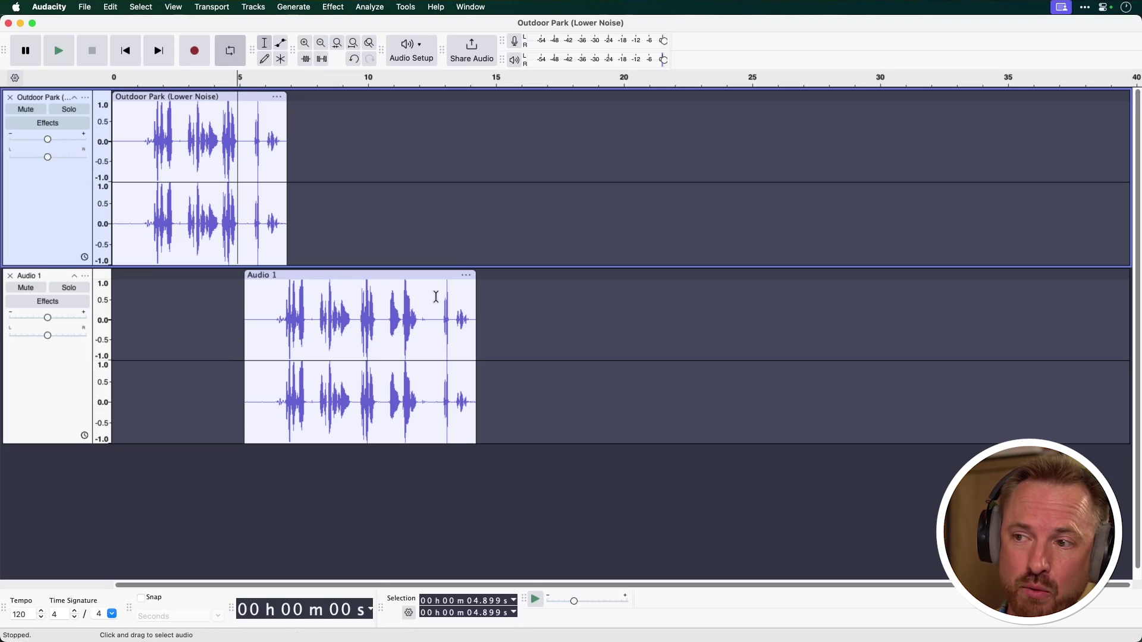
Set the Audio 1 clip's speed to 110% with Optimize for Voice enabled, previewing from 6.7 s
left_click(466, 276)
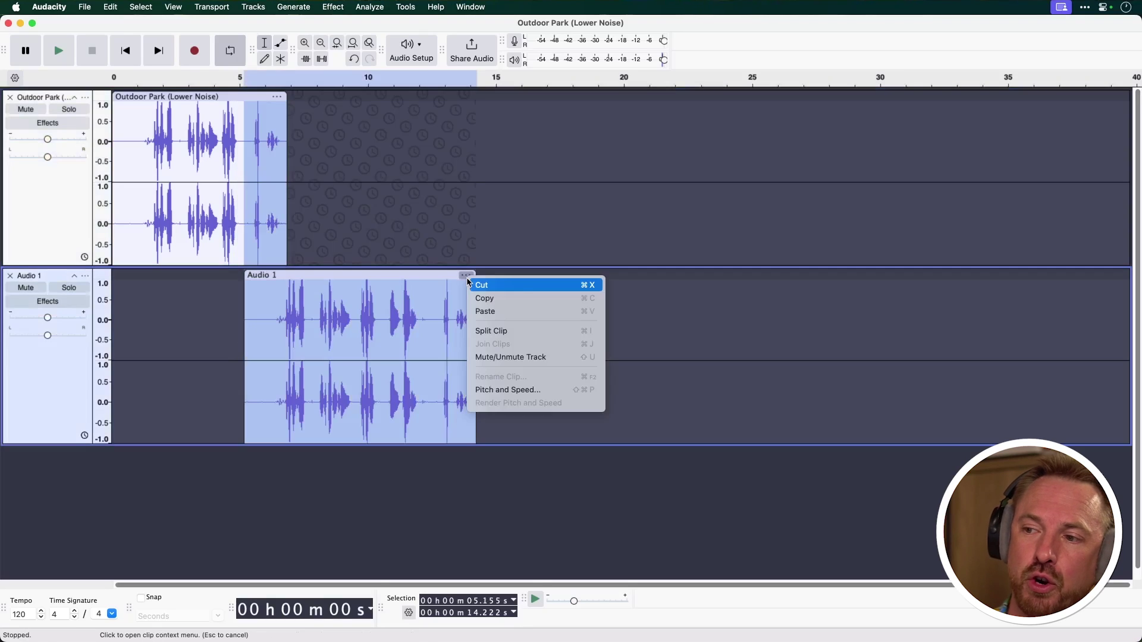
left_click(515, 391)
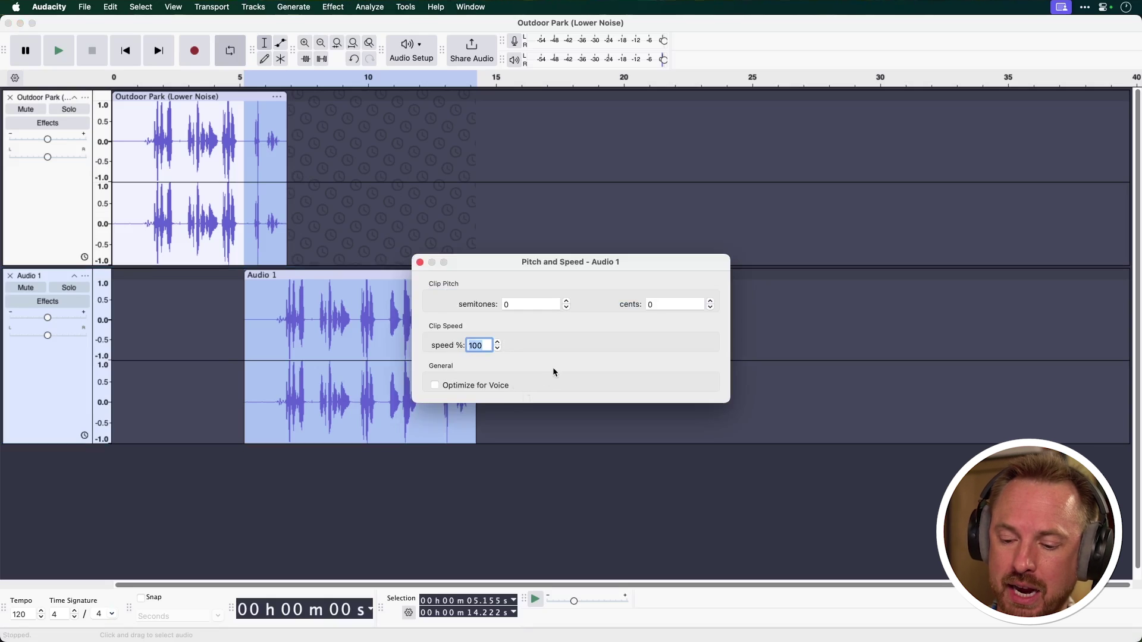
type("11")
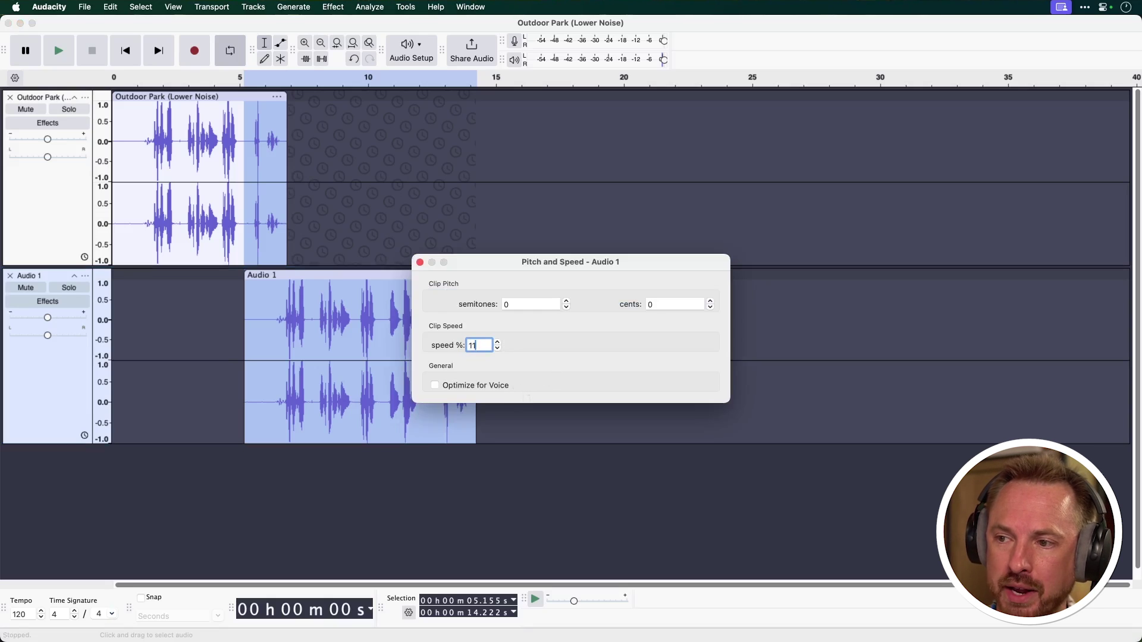
left_click(264, 364)
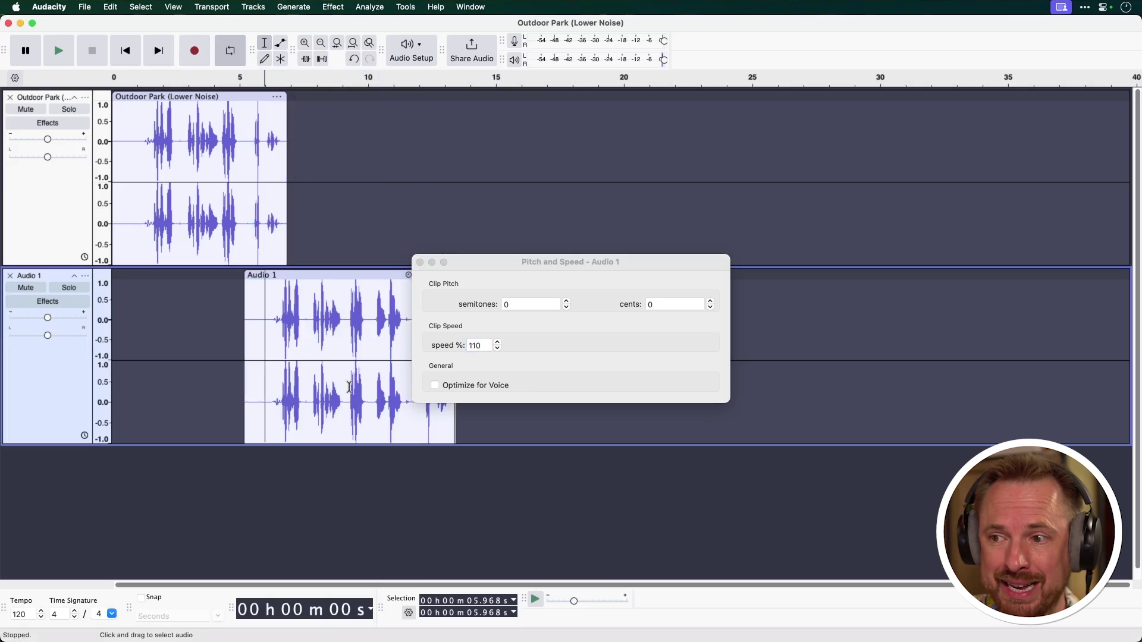
left_click(284, 393)
key("space")
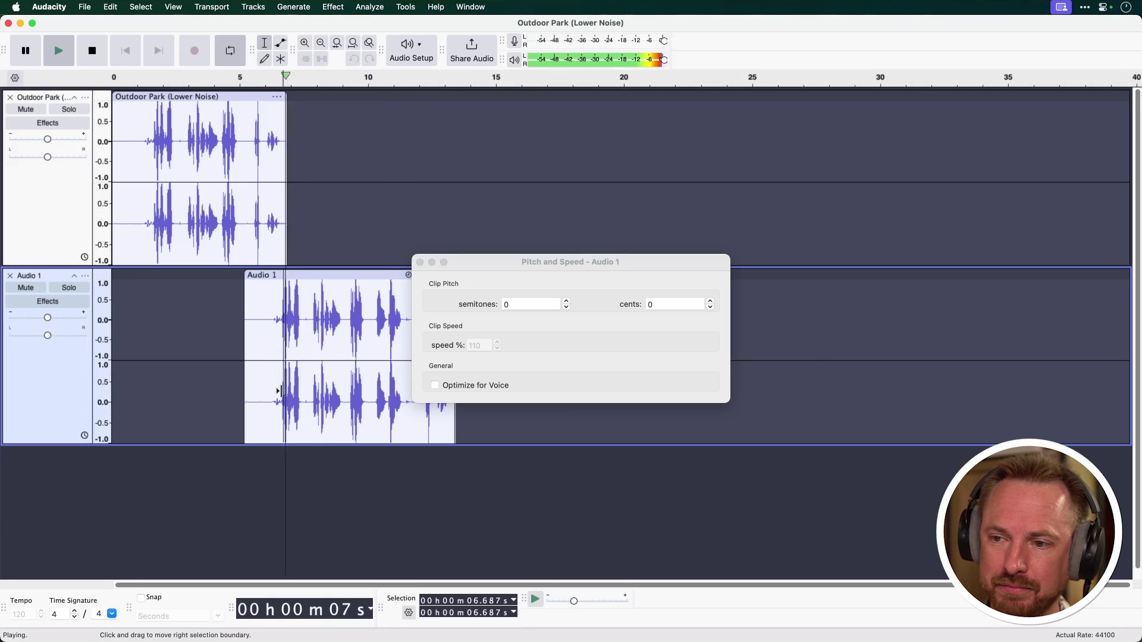
key("space")
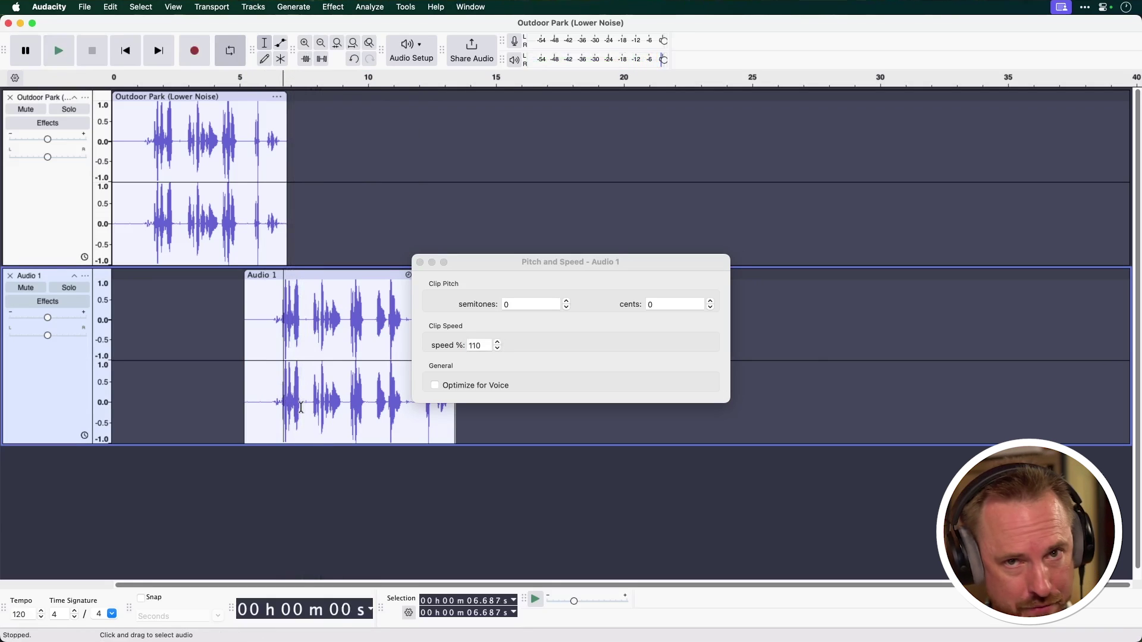
left_click(435, 386)
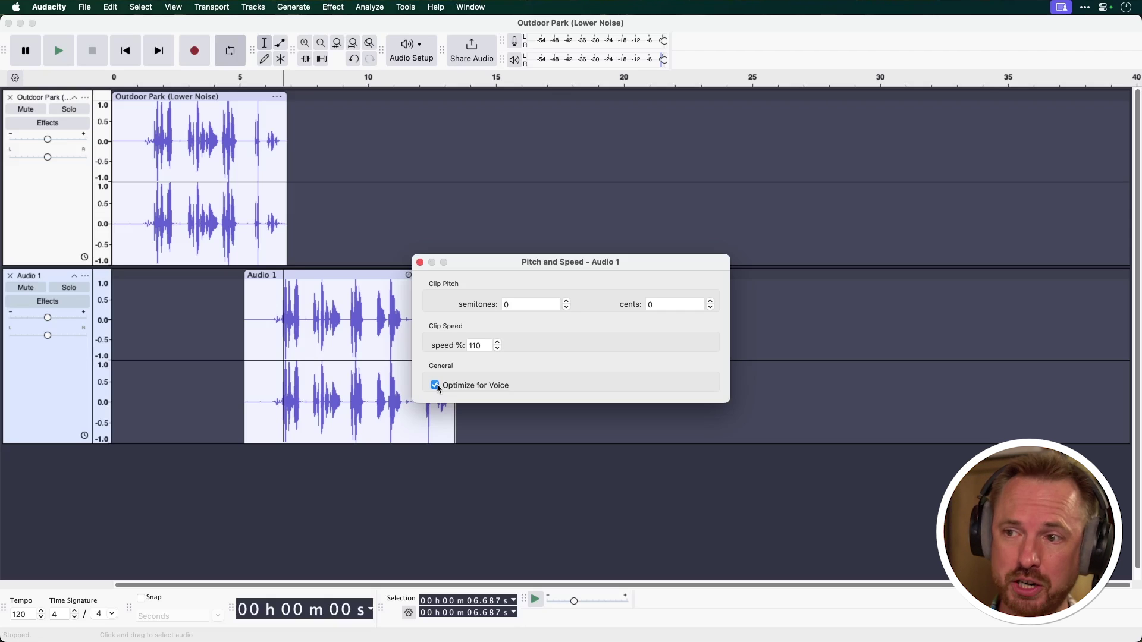
left_click(420, 262)
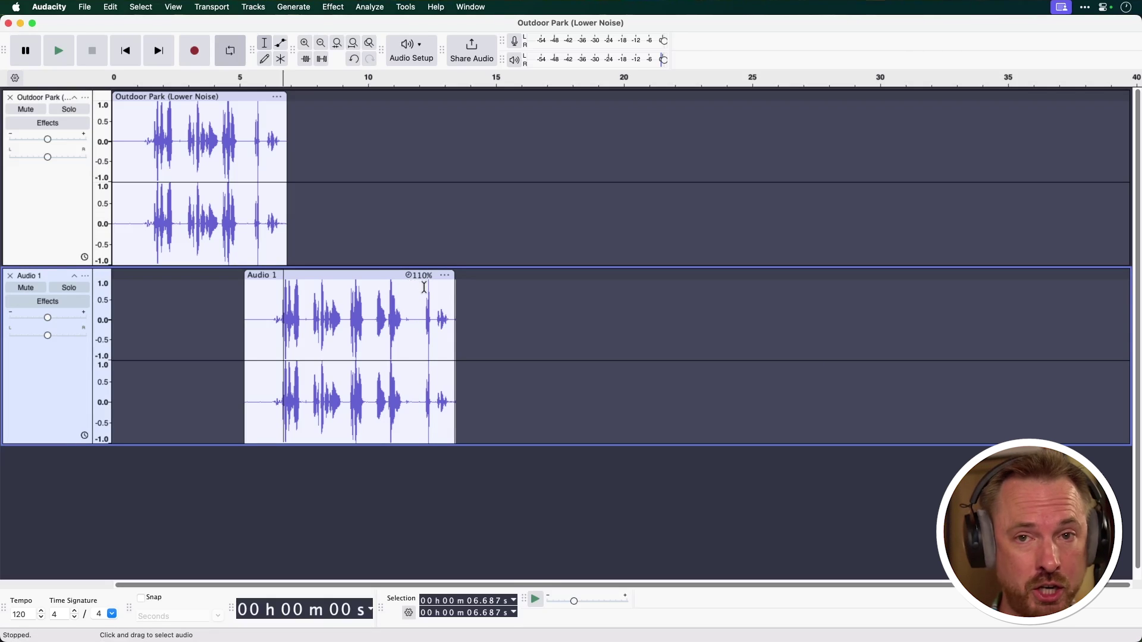
left_click(423, 278)
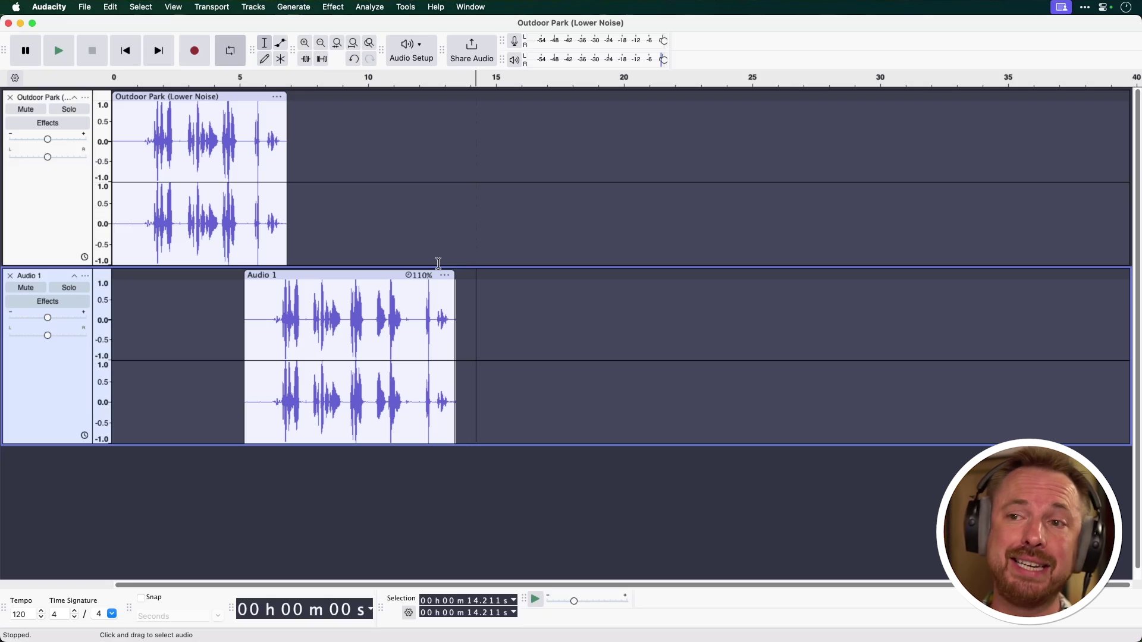
In Preferences > Interface, try the Classic theme, then apply the Dark theme
left_click(56, 10)
left_click(55, 44)
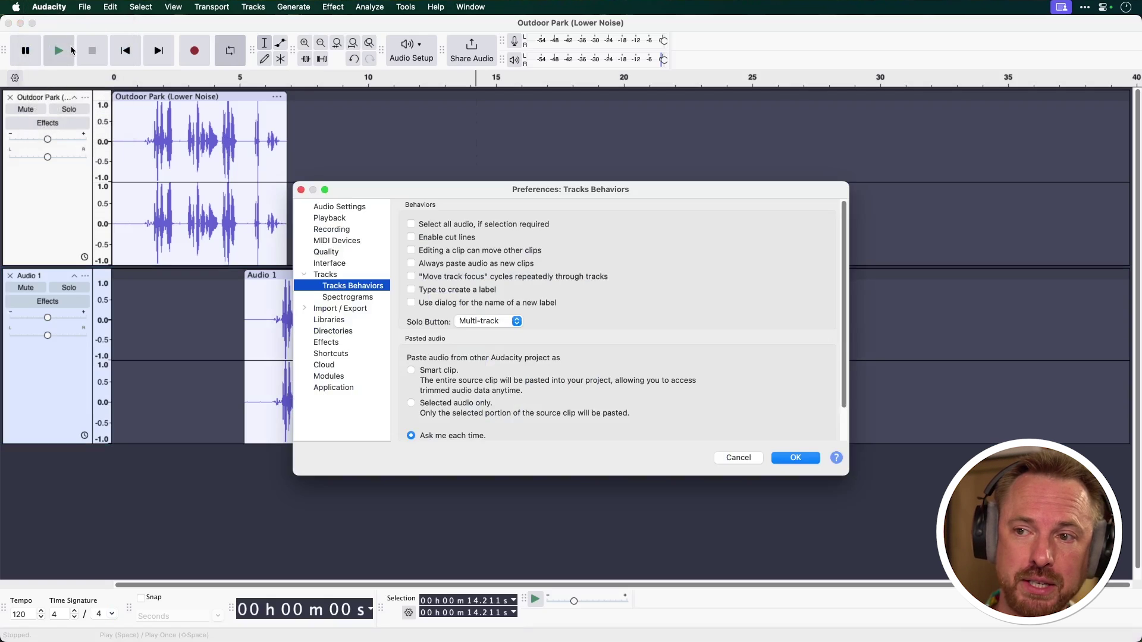
left_click(330, 262)
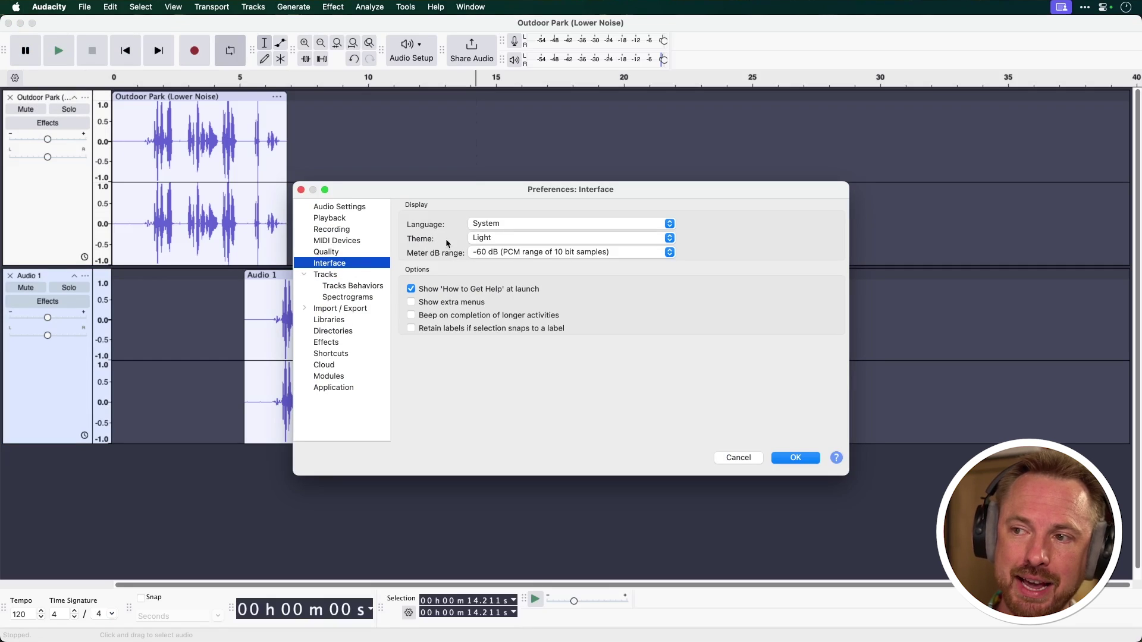
left_click(481, 238)
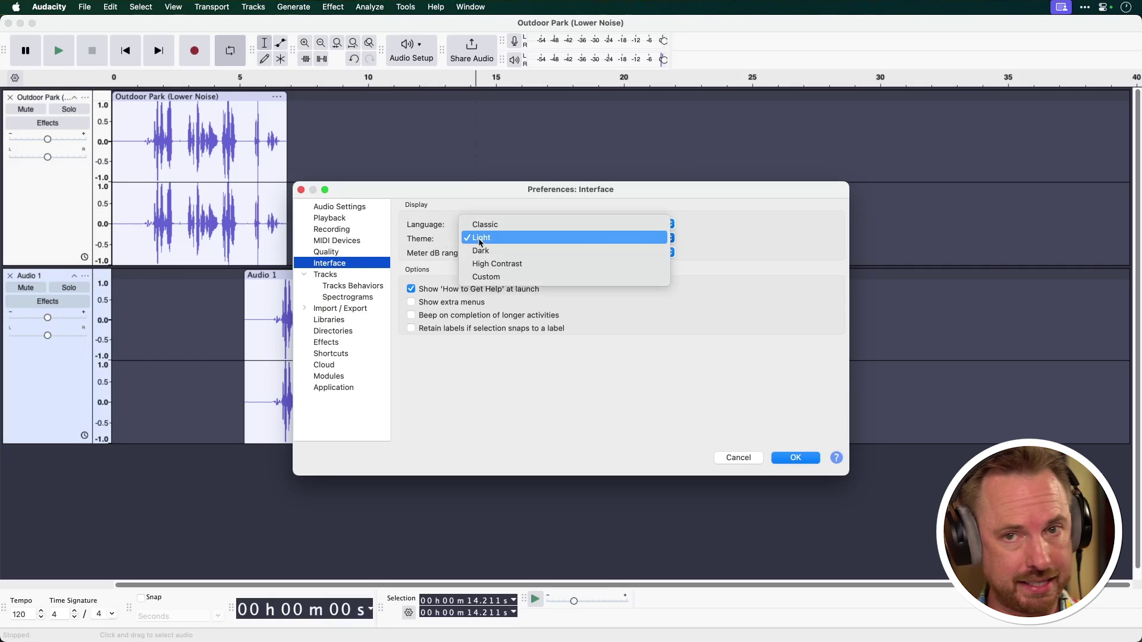
left_click(485, 225)
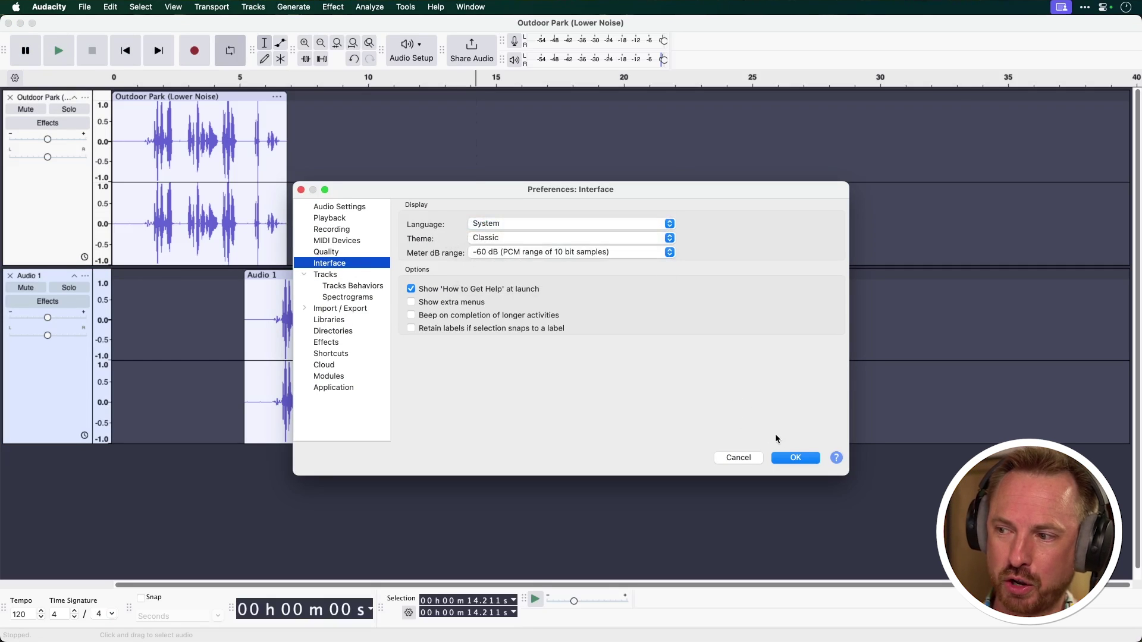
left_click(794, 457)
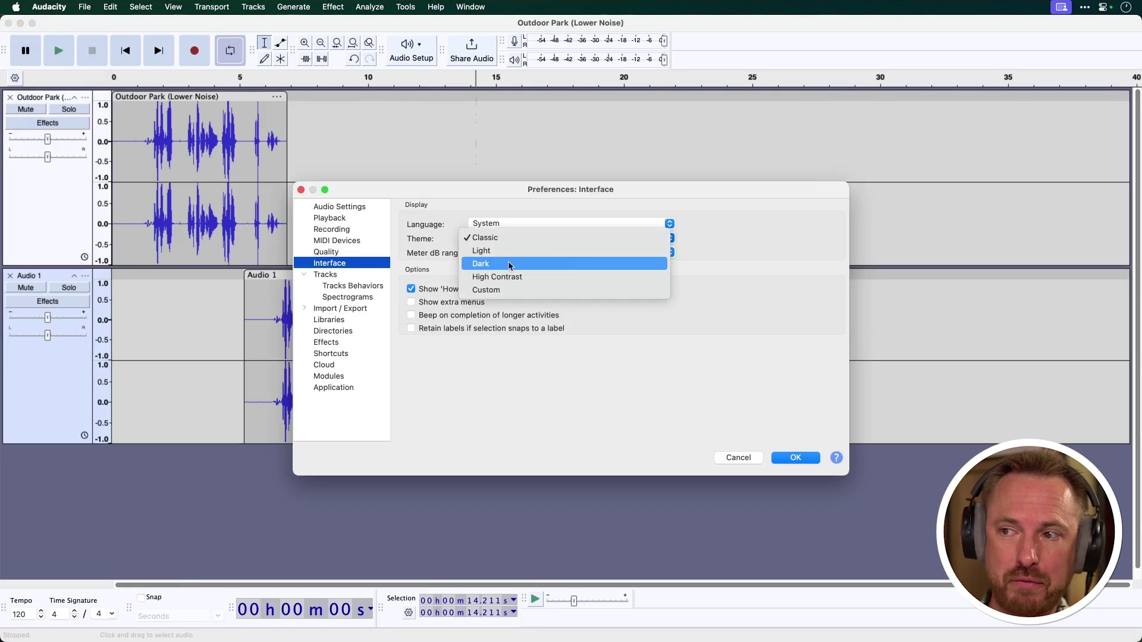
left_click(509, 264)
left_click(795, 457)
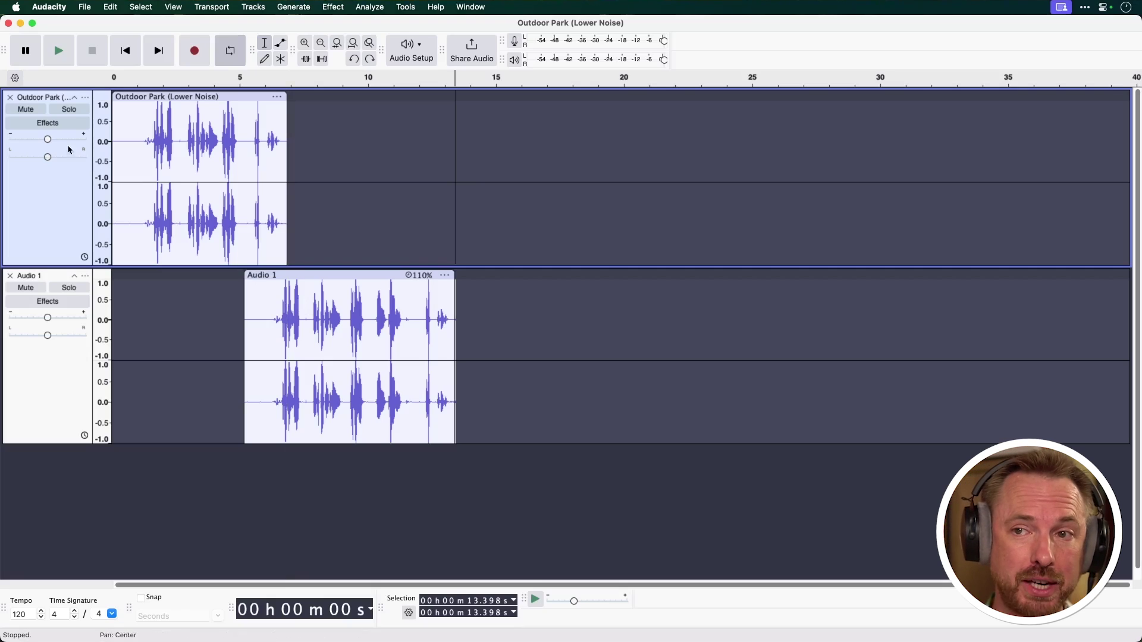
Add Doubler2 Stereo to the Outdoor Park track's realtime effects and load the Basic Doubler preset
left_click(46, 122)
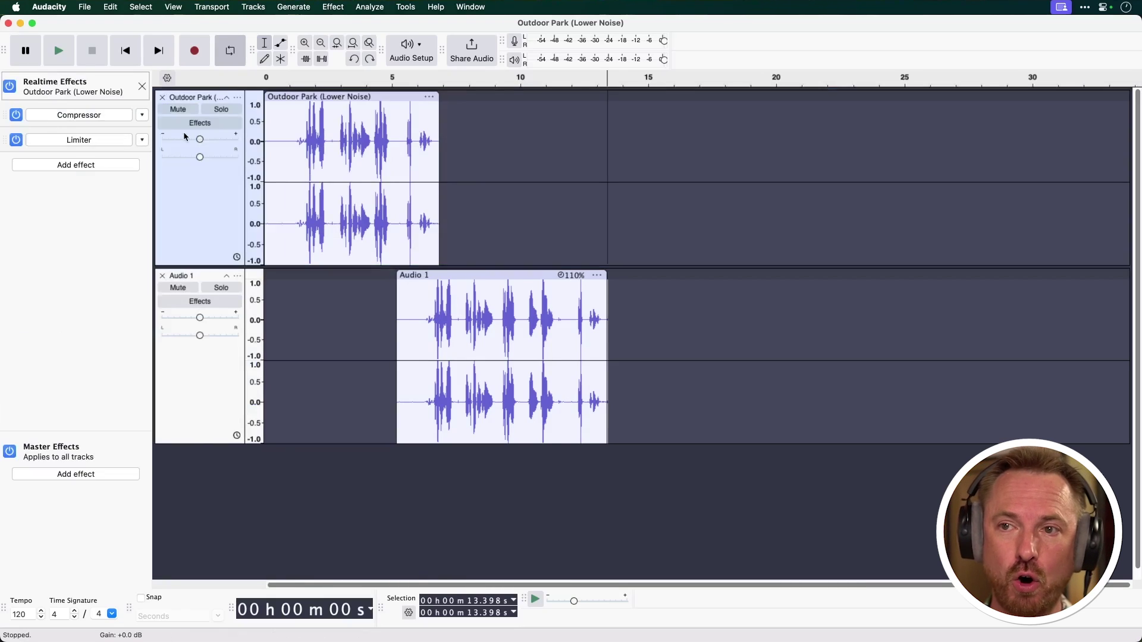
left_click(105, 164)
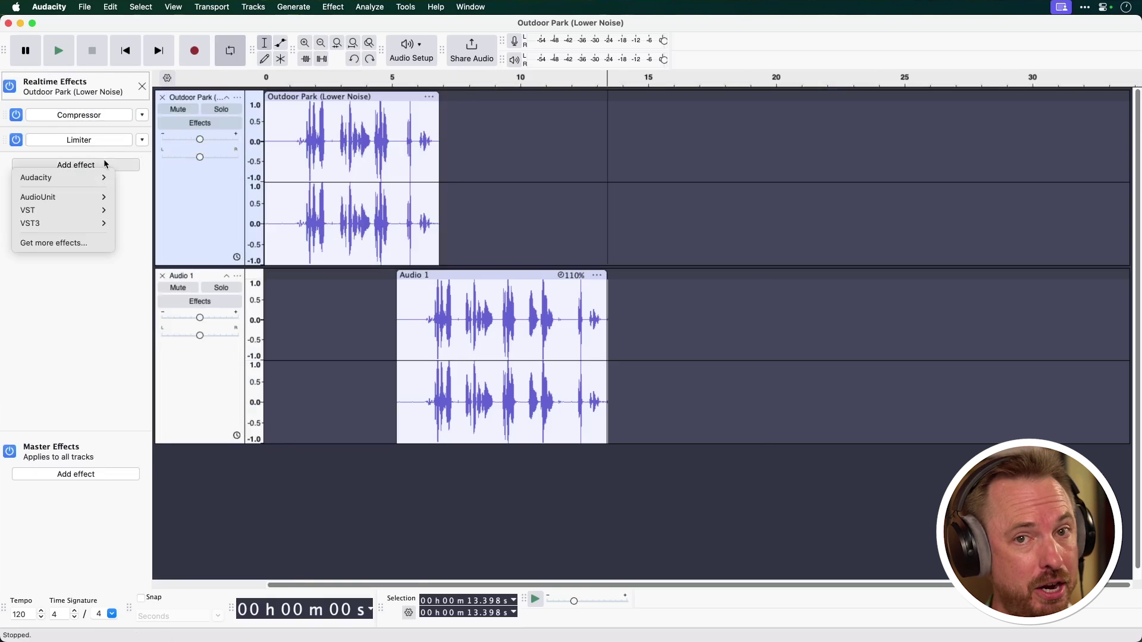
mouse_move(60, 223)
mouse_move(167, 249)
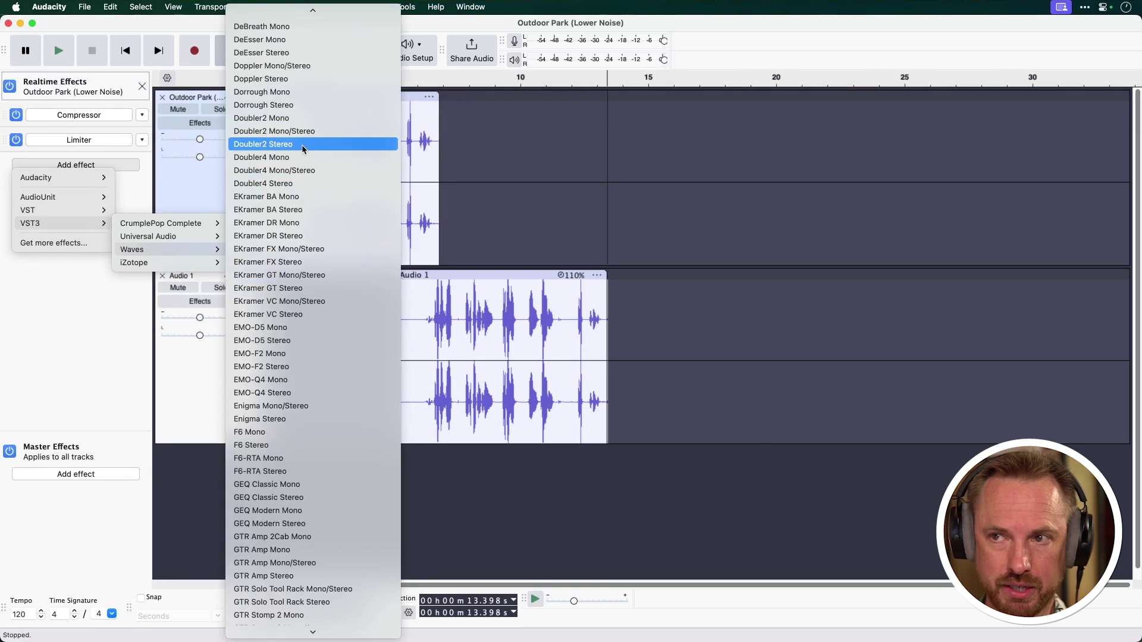
left_click(302, 146)
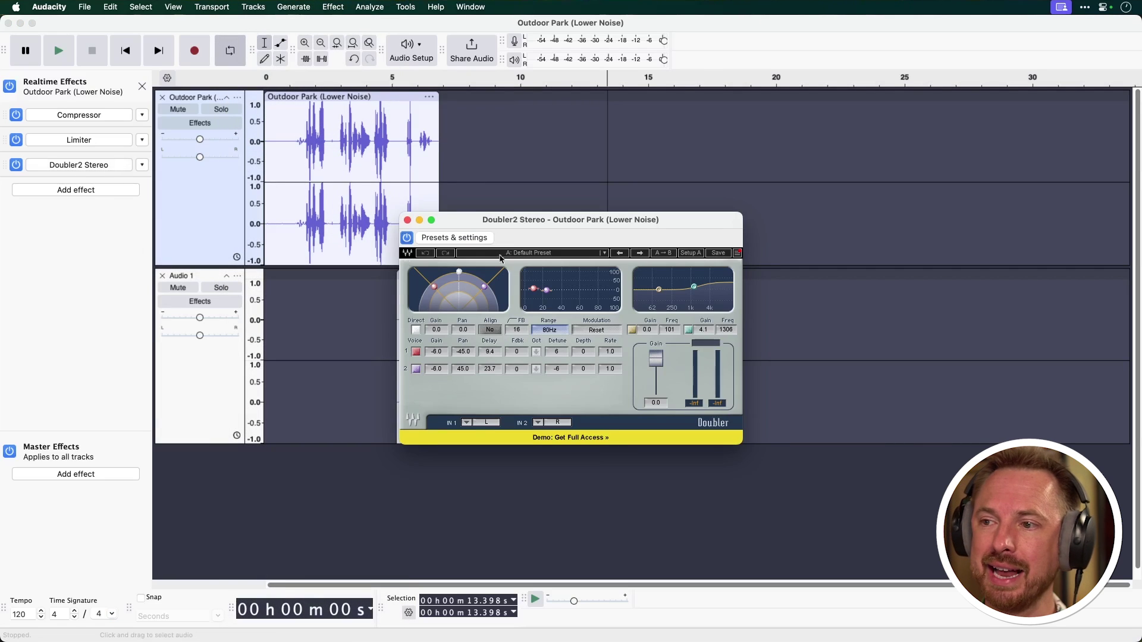
left_click(532, 253)
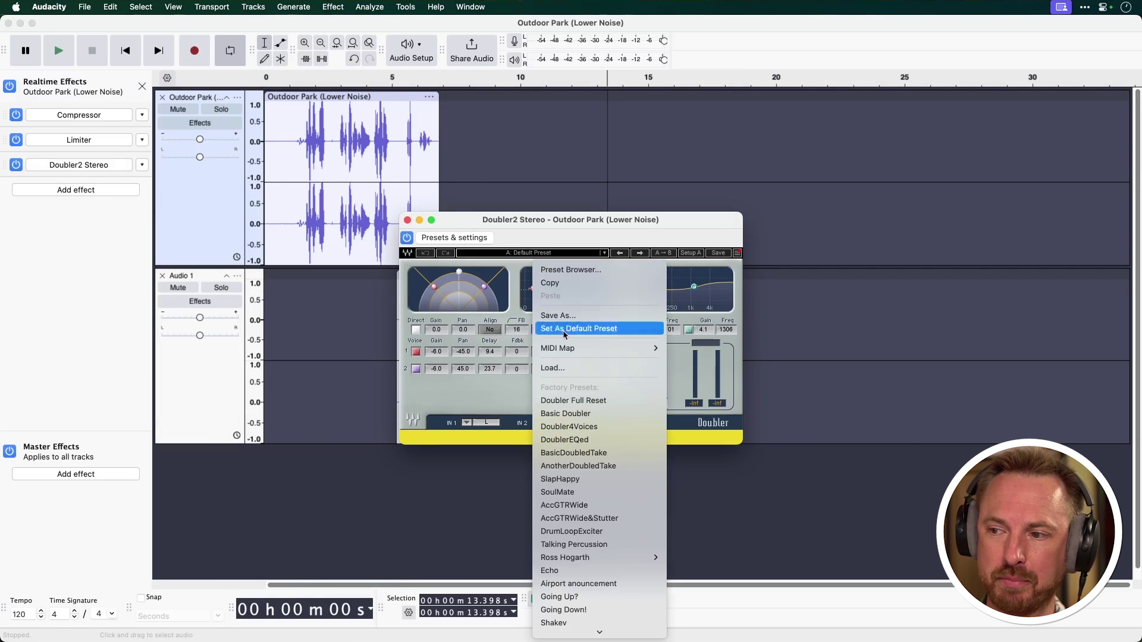
left_click(598, 415)
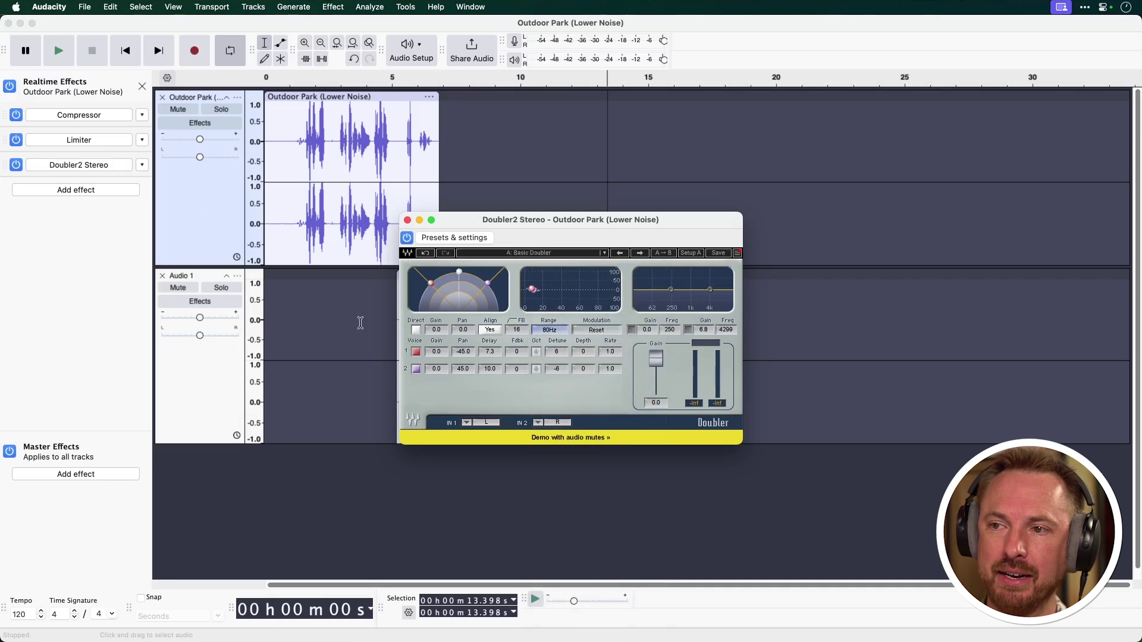
Preview the doubled sound from near the clip's beginning
left_click(291, 248)
key("space")
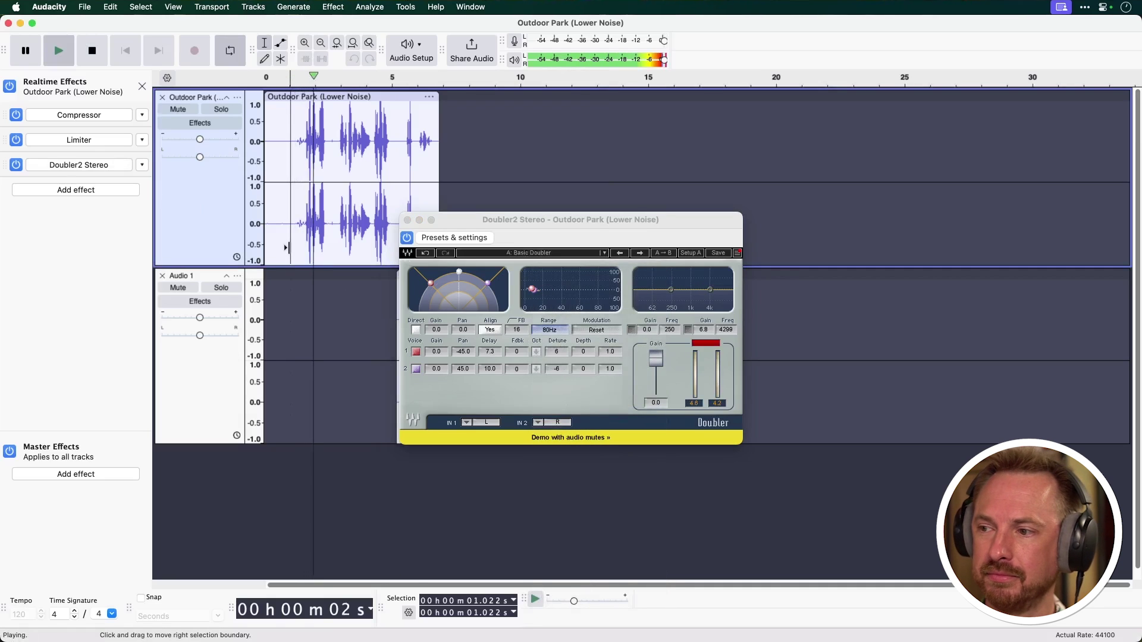
key("space")
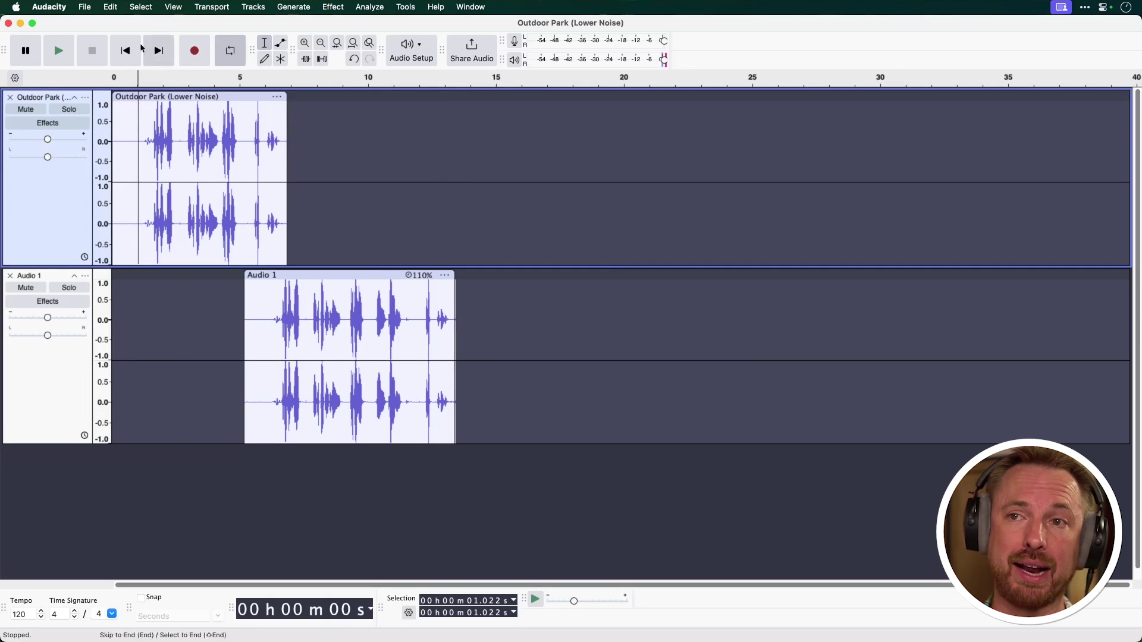
Choose File > Export Audio to bring up the audio.com-or-computer choice
left_click(86, 8)
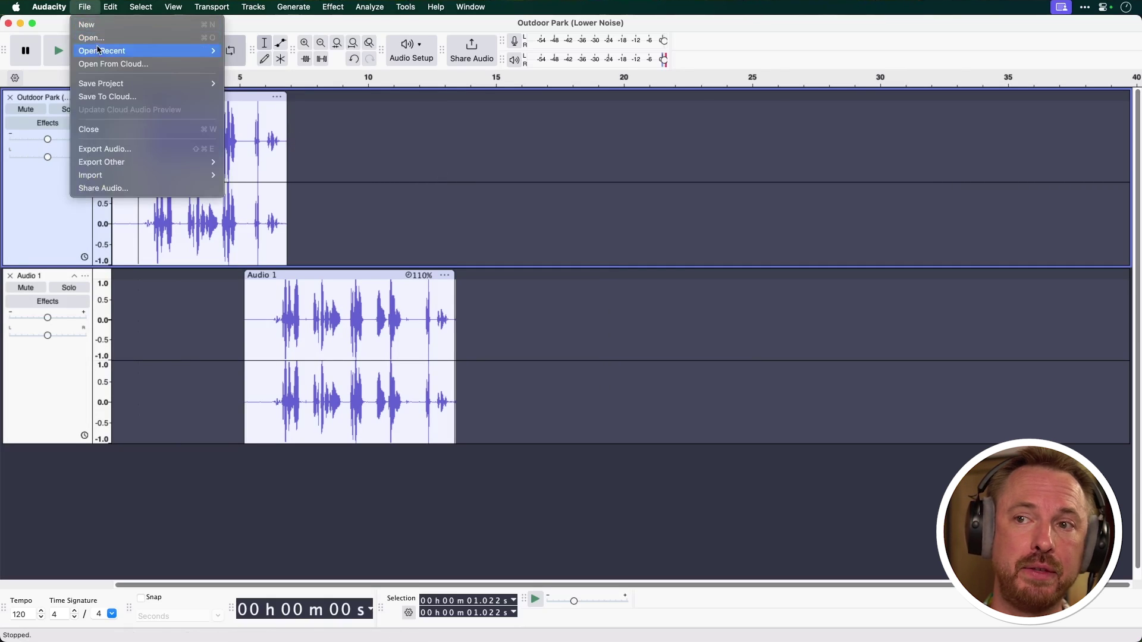
mouse_move(110, 83)
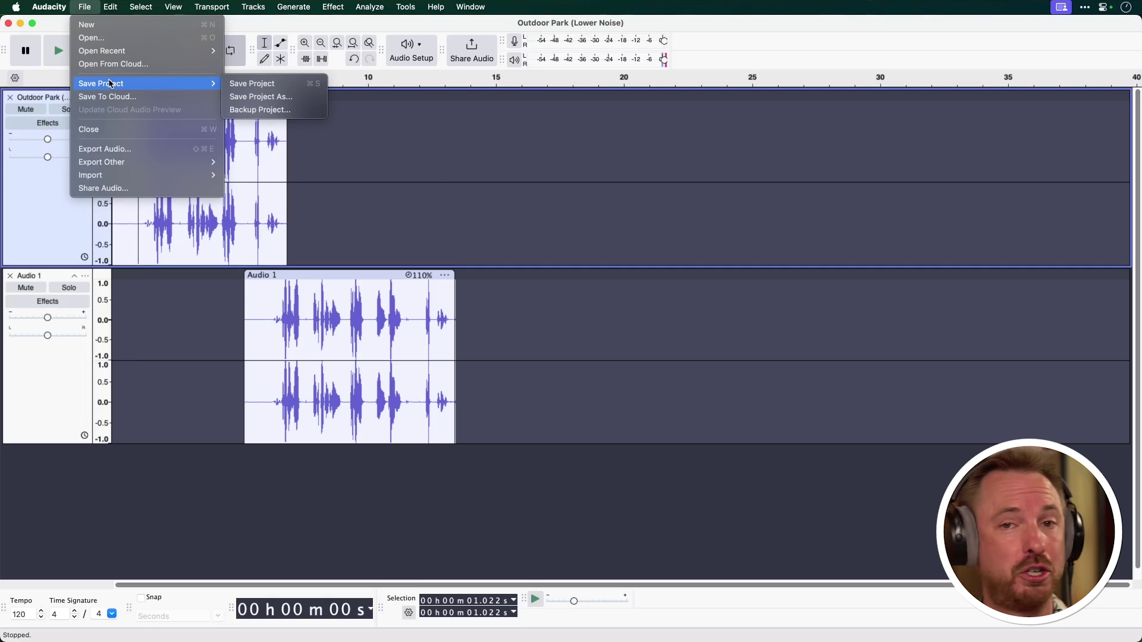
left_click(132, 149)
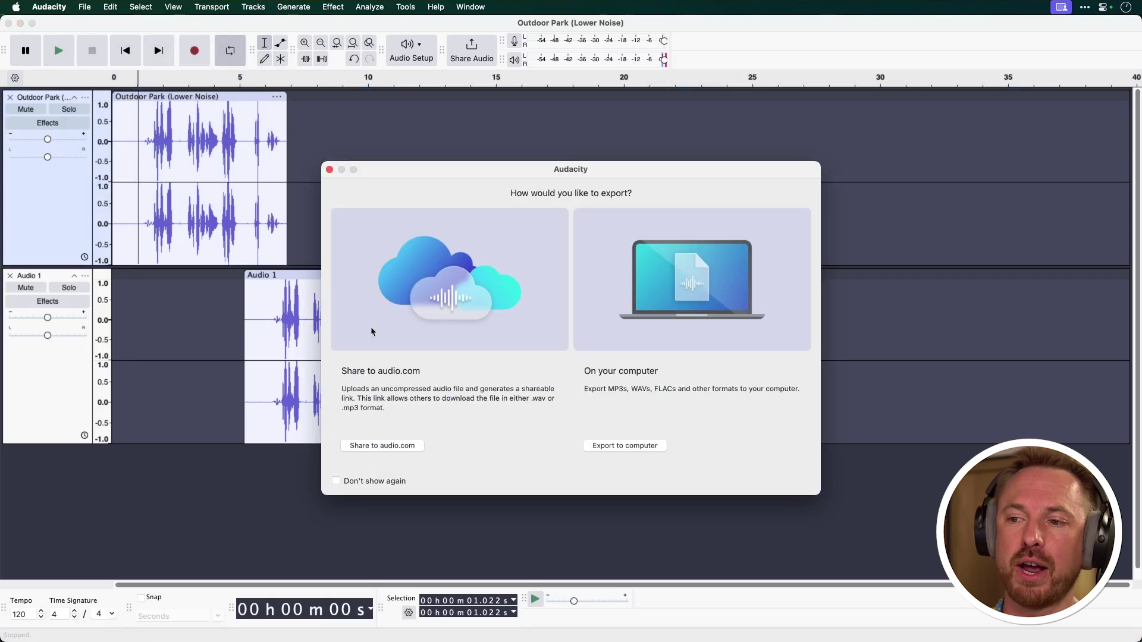
Export to computer as a stereo MP3, keeping Constant bit rate mode at 192 kbps
left_click(636, 446)
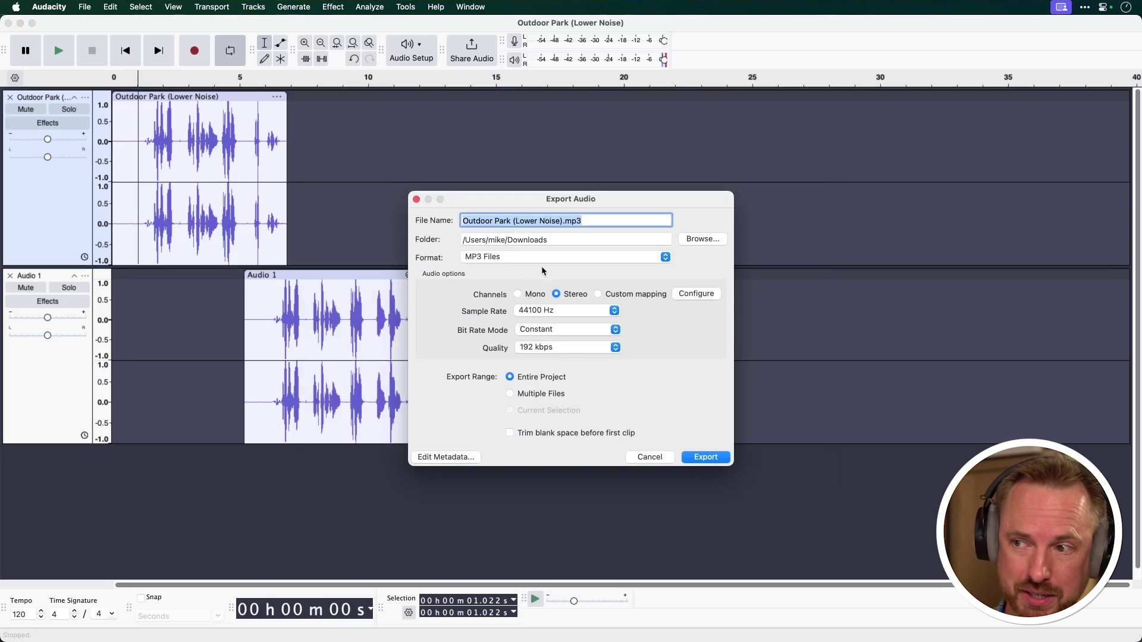
left_click(556, 294)
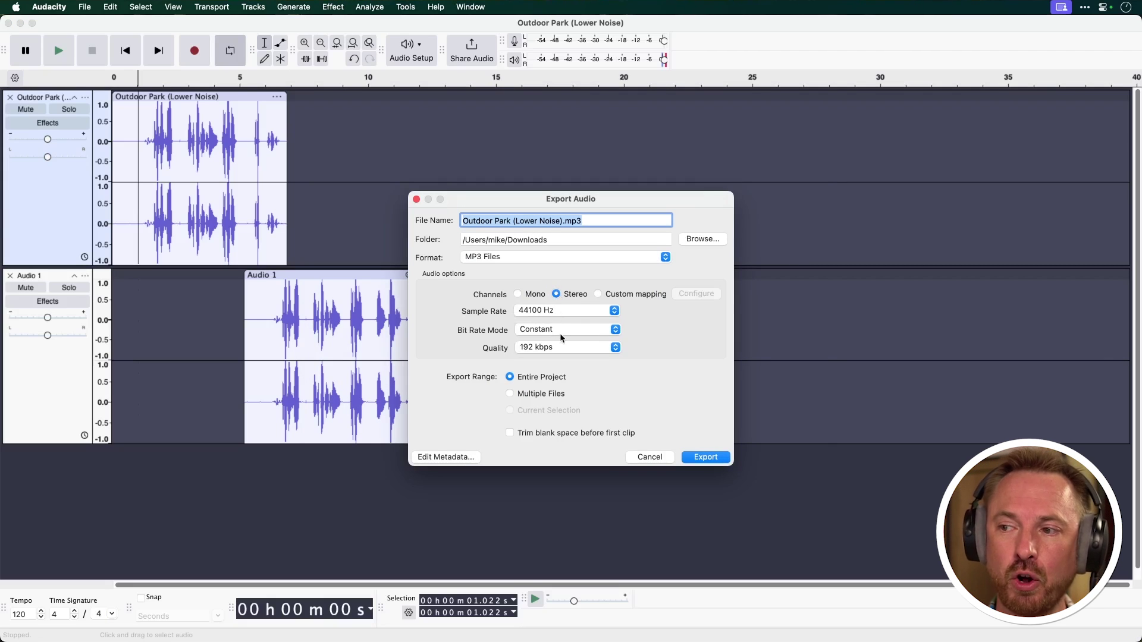
left_click(560, 329)
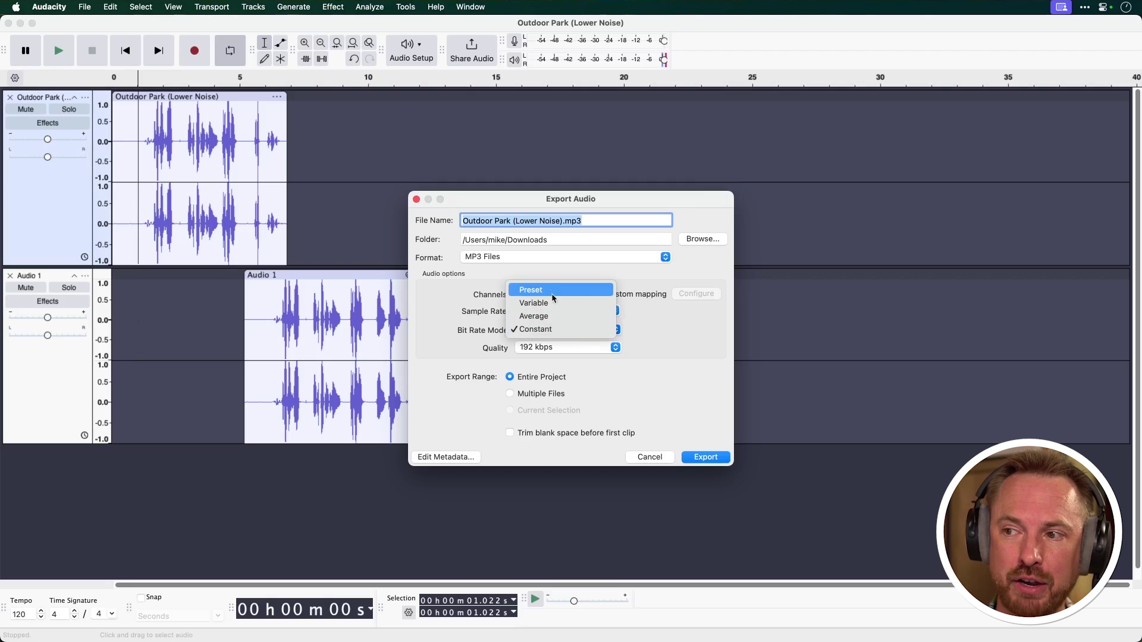
left_click(648, 342)
left_click(613, 349)
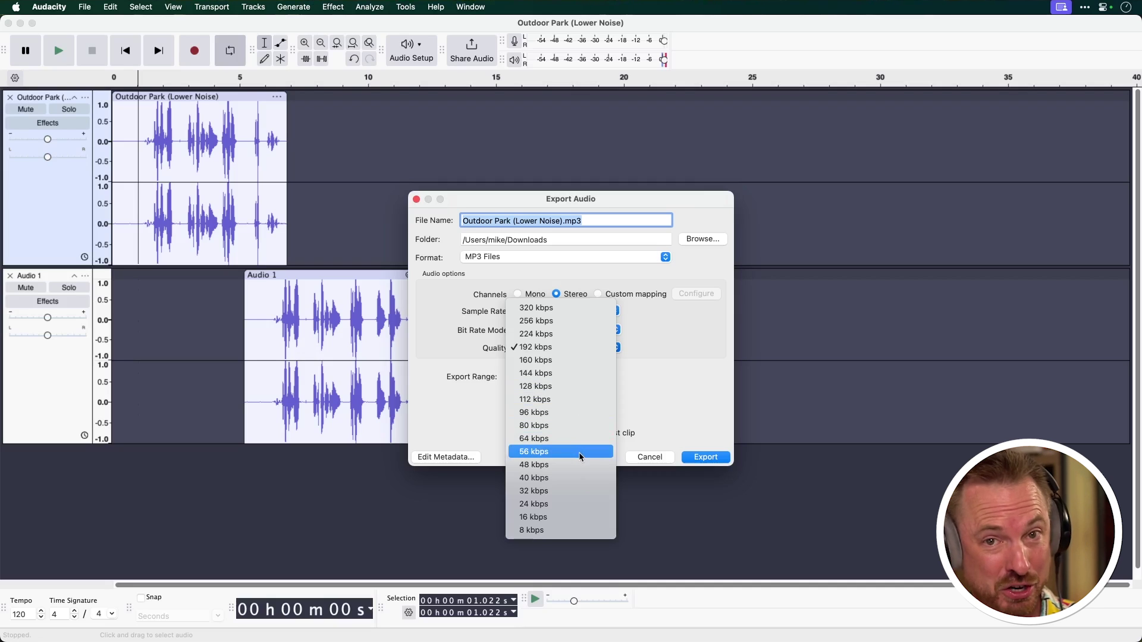
left_click(672, 353)
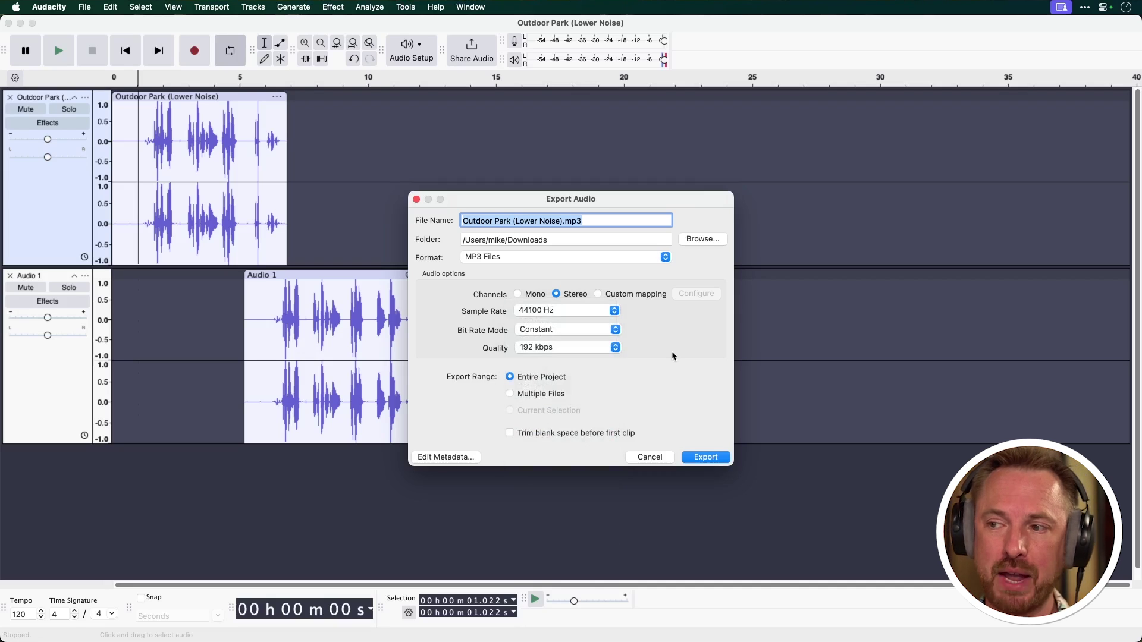
Switch the export format to WAV (Microsoft), then to FLAC Files
left_click(551, 256)
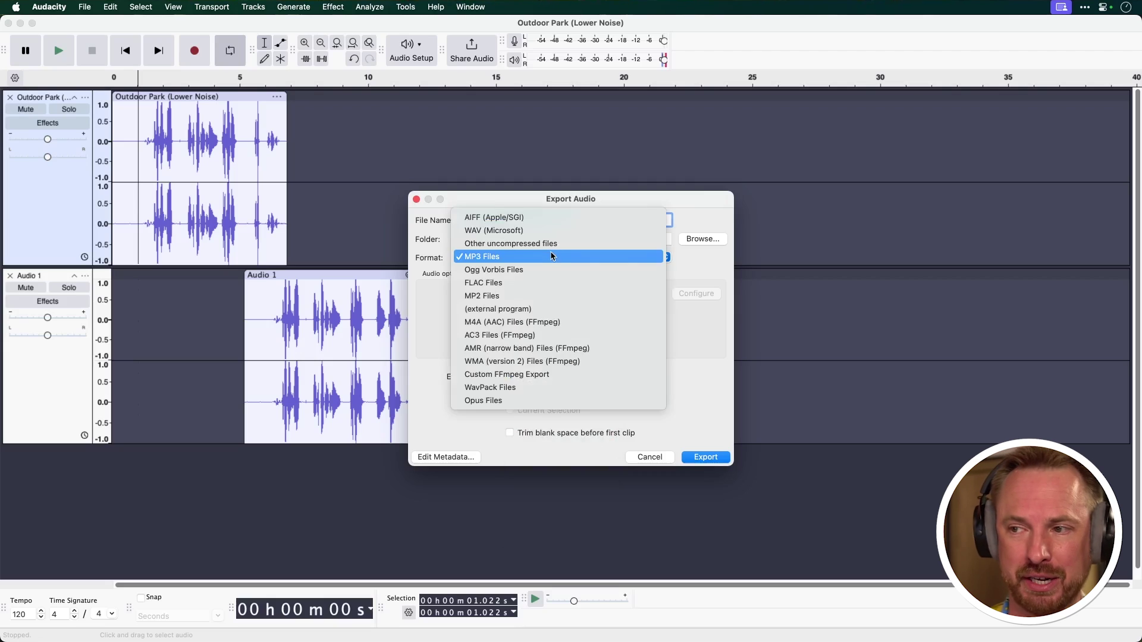
left_click(511, 231)
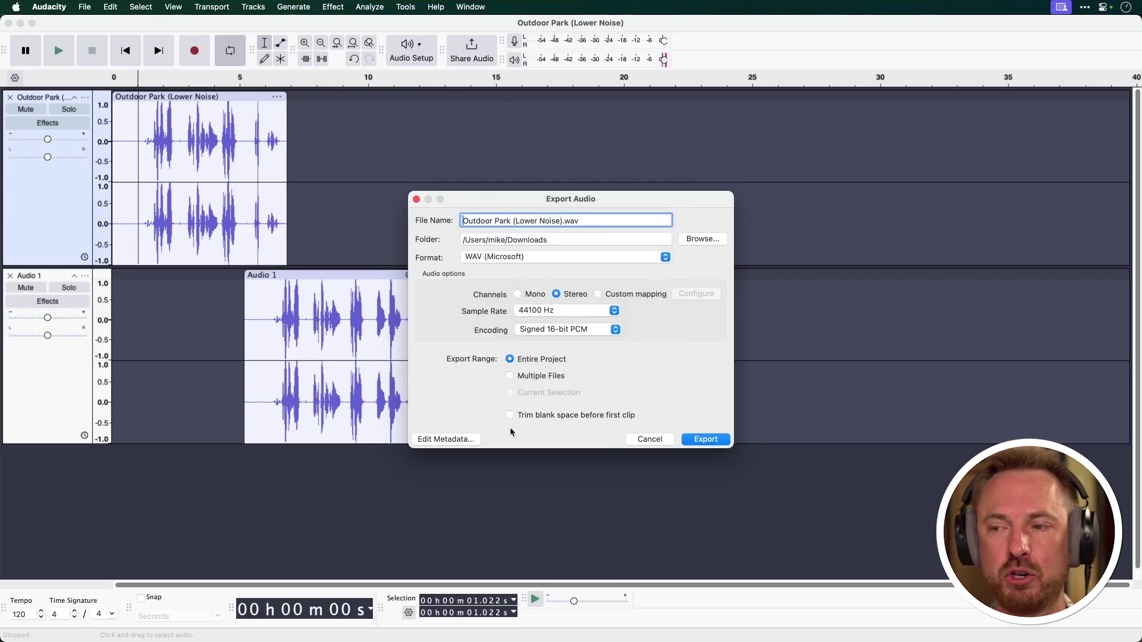
left_click(506, 261)
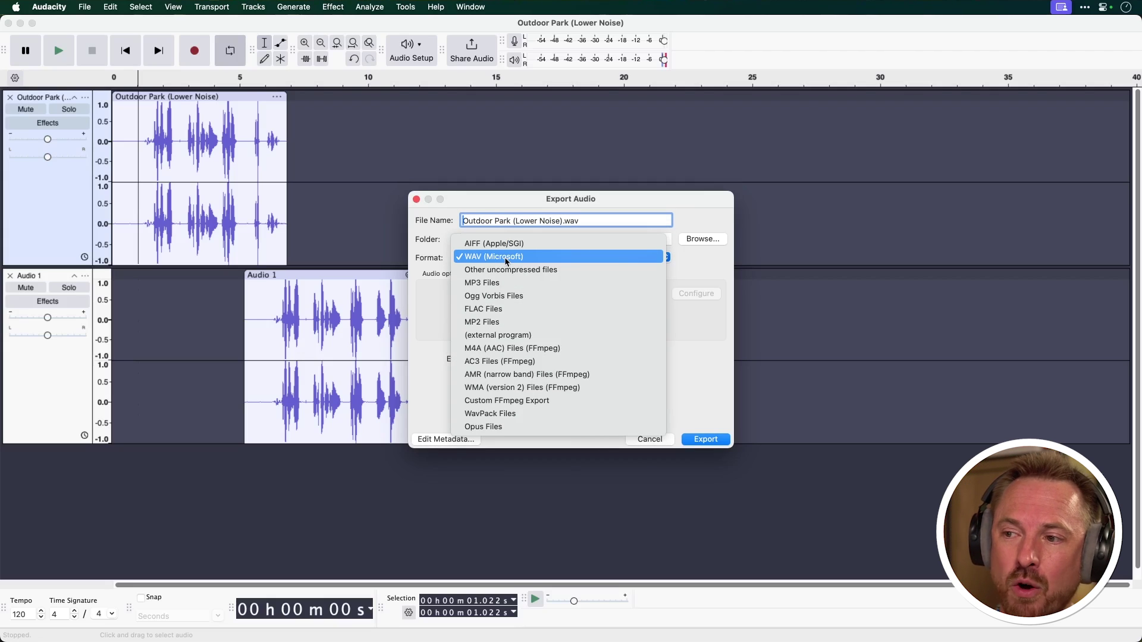
left_click(510, 308)
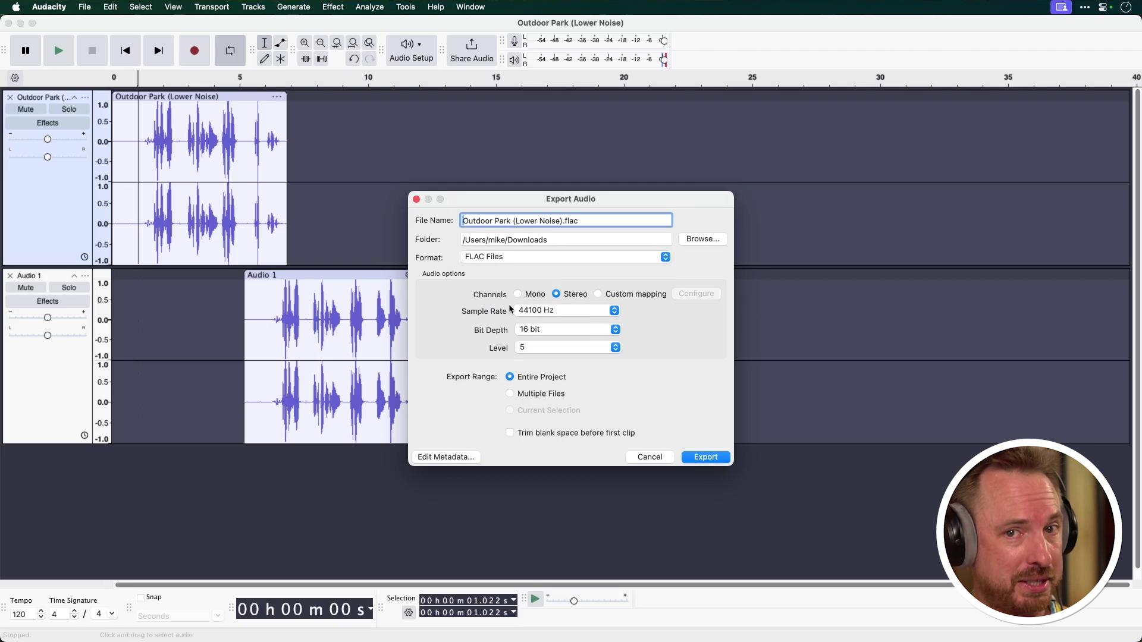